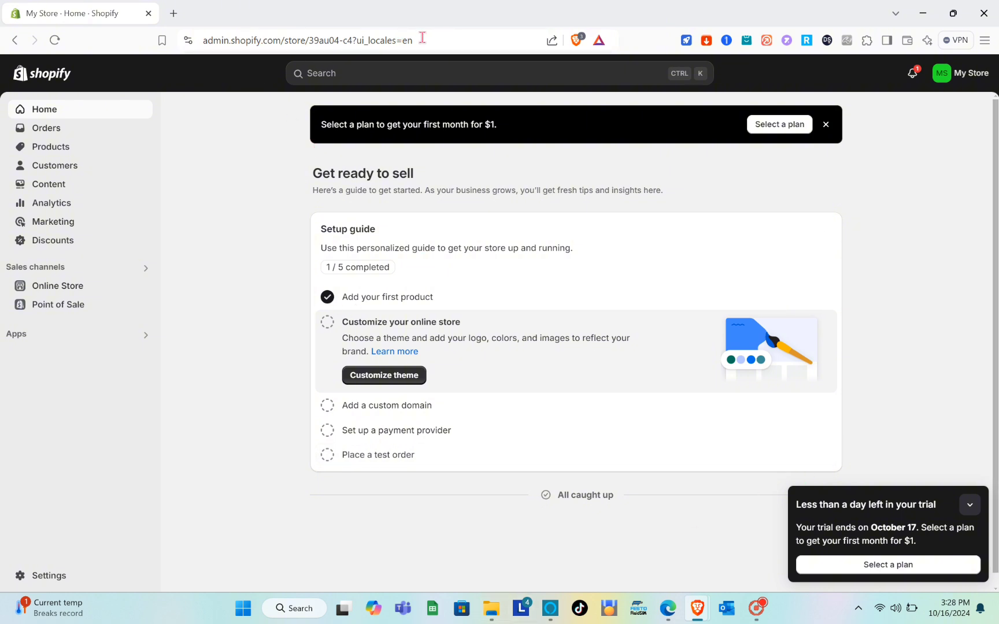
left_click_drag(422, 37, 179, 51)
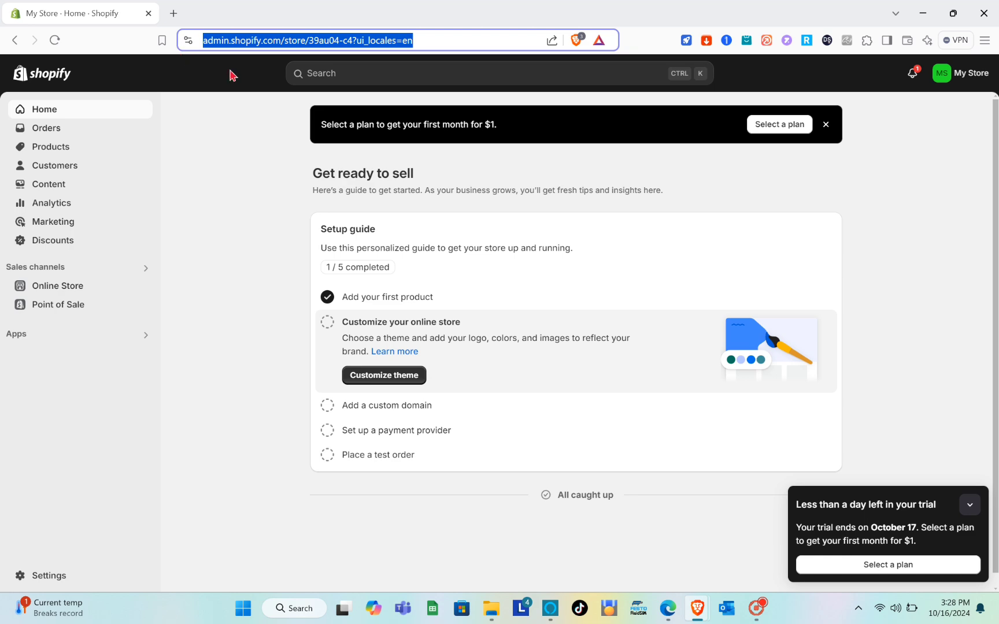
left_click(233, 125)
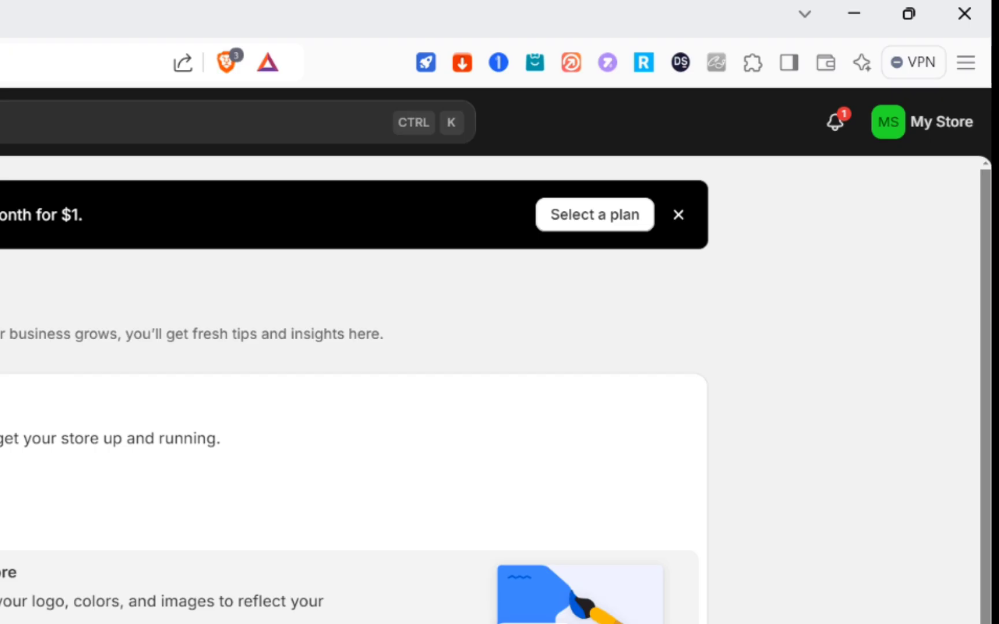
left_click(951, 79)
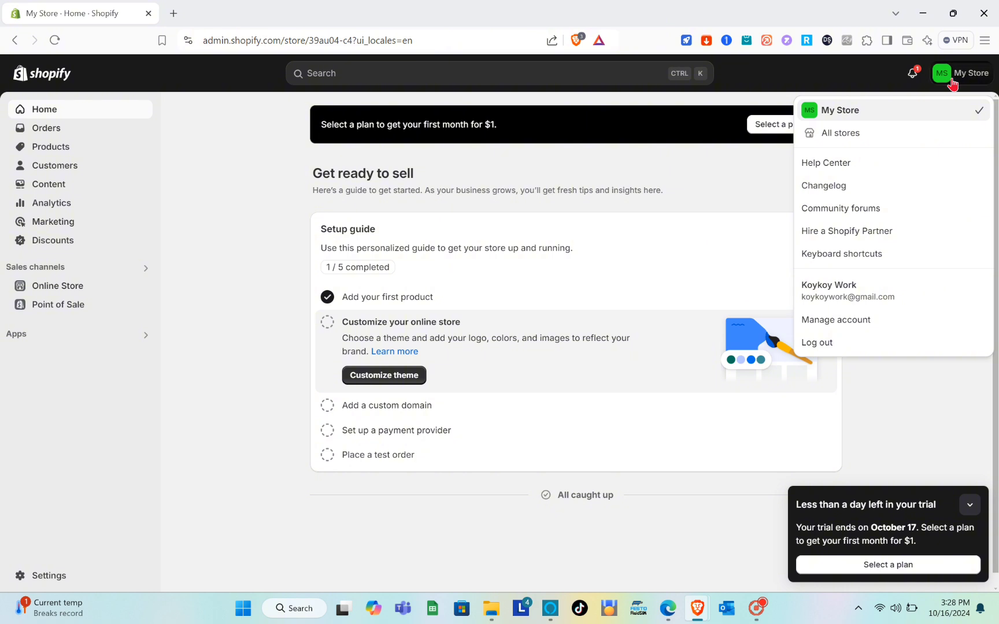
left_click(606, 560)
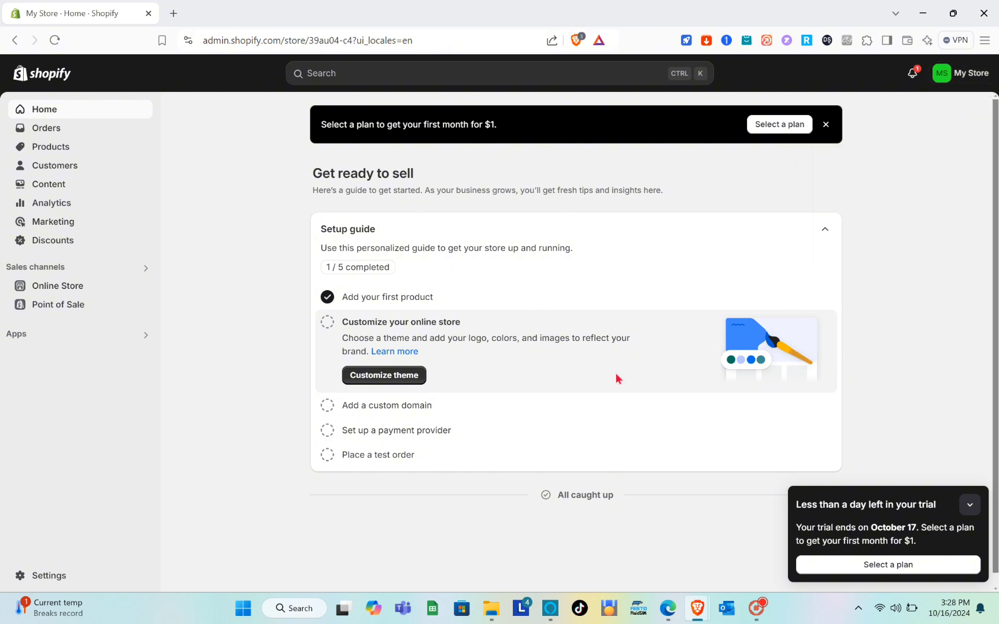
Open the Online Store themes page and browse the current theme, theme library and popular free themes.
left_click(51, 289)
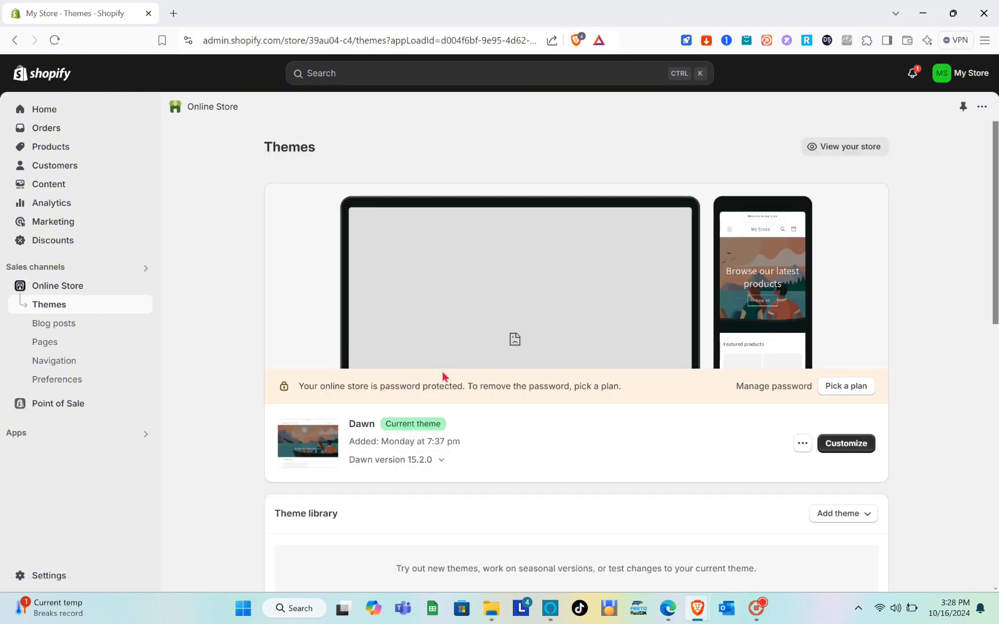
scroll(443, 377, "down", 2)
scroll(443, 377, "up", 1)
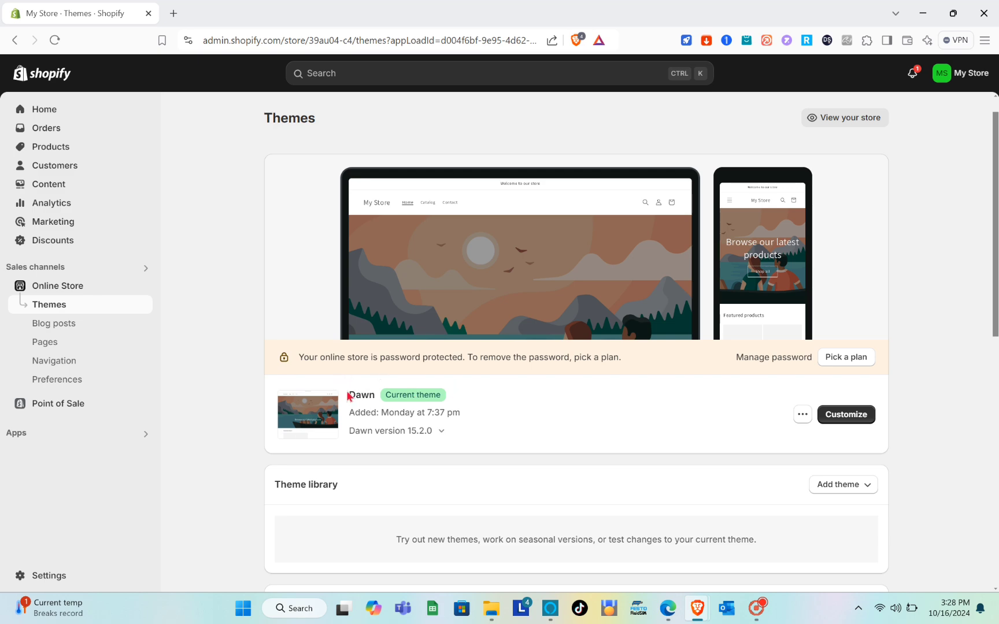
scroll(462, 425, "down", 7)
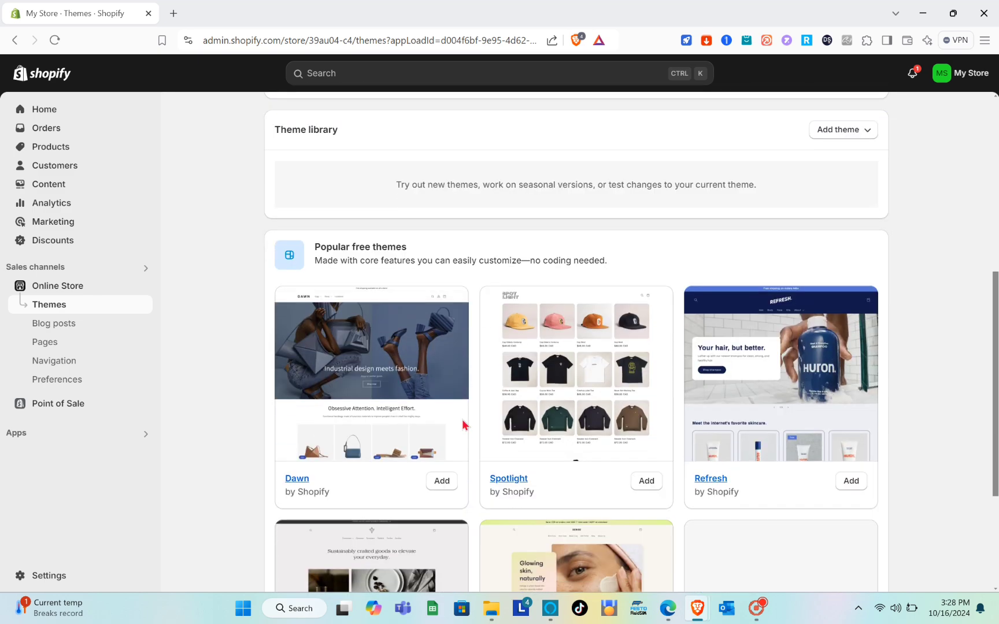
scroll(464, 425, "up", 3)
scroll(490, 374, "down", 1)
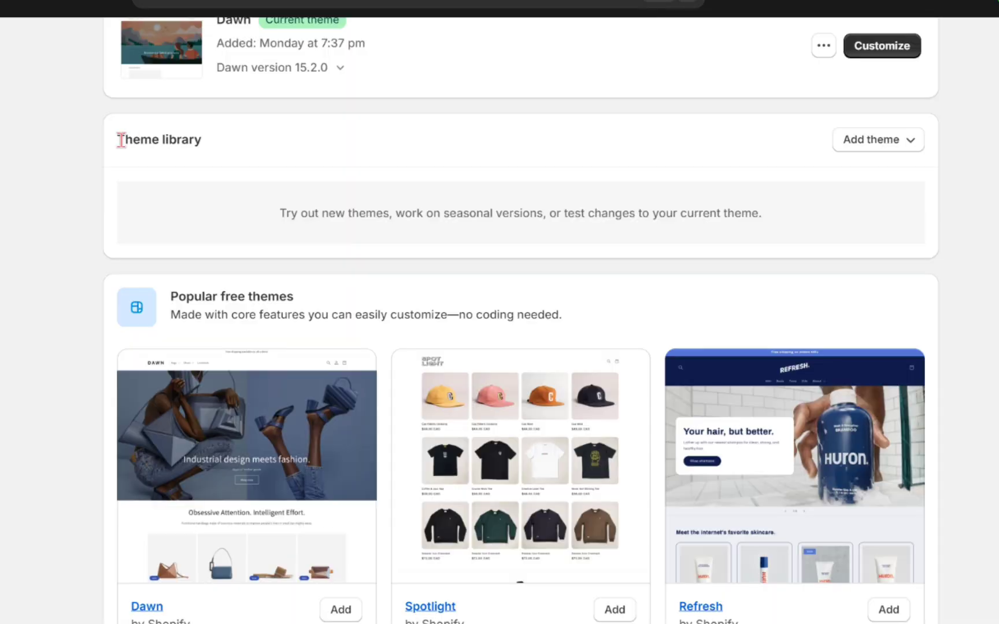
left_click_drag(116, 144, 218, 152)
left_click(218, 151)
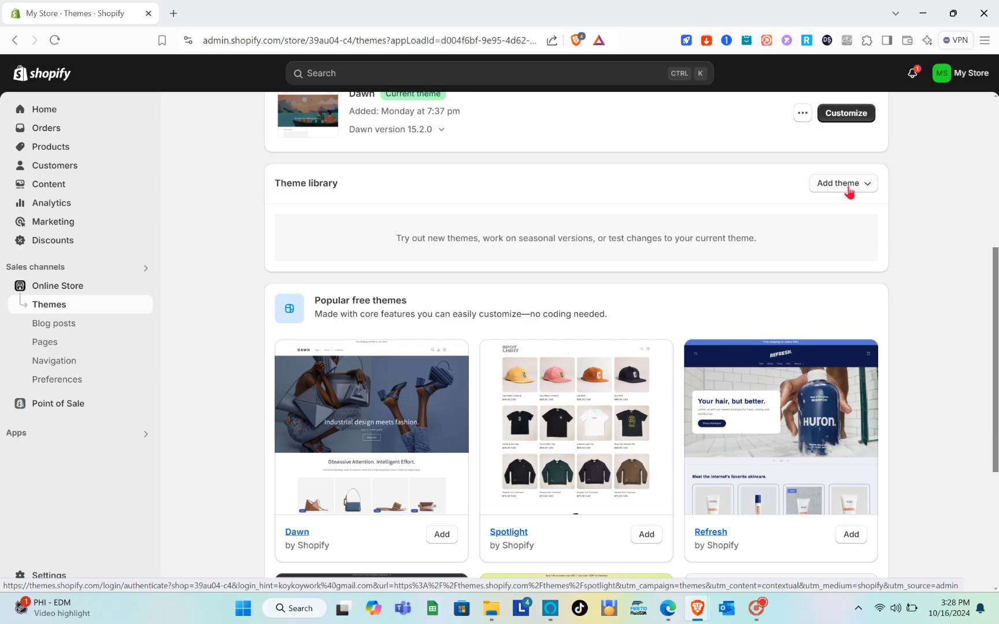
scroll(477, 353, "down", 4)
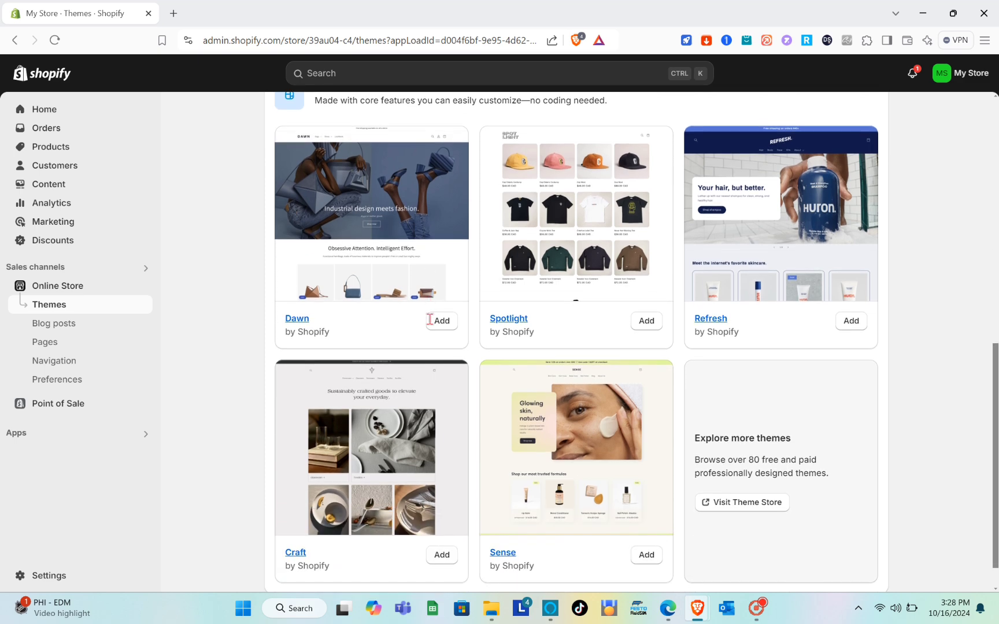
scroll(410, 416, "down", 1)
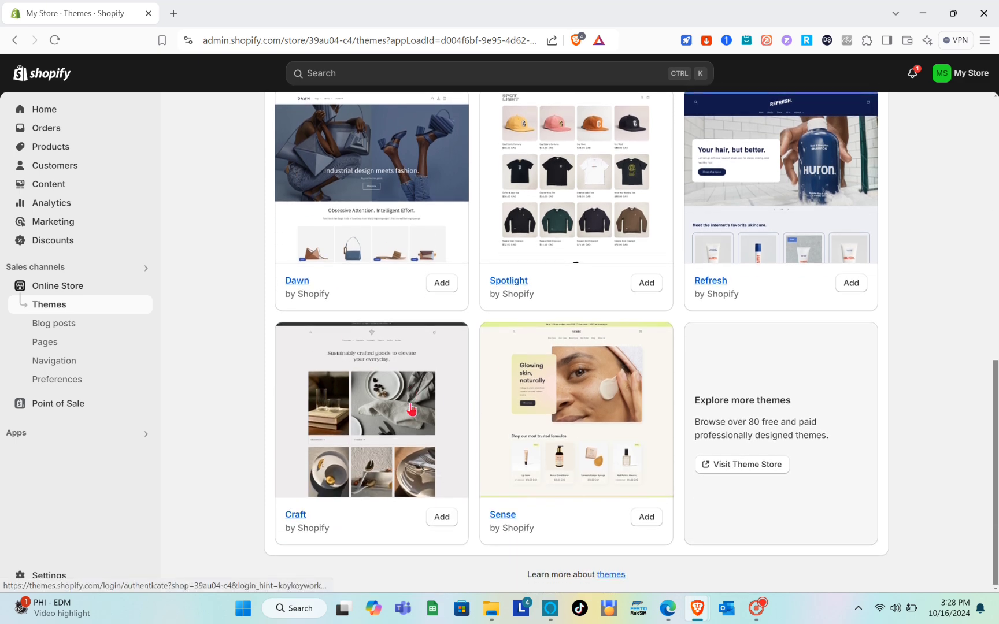
scroll(412, 410, "up", 2)
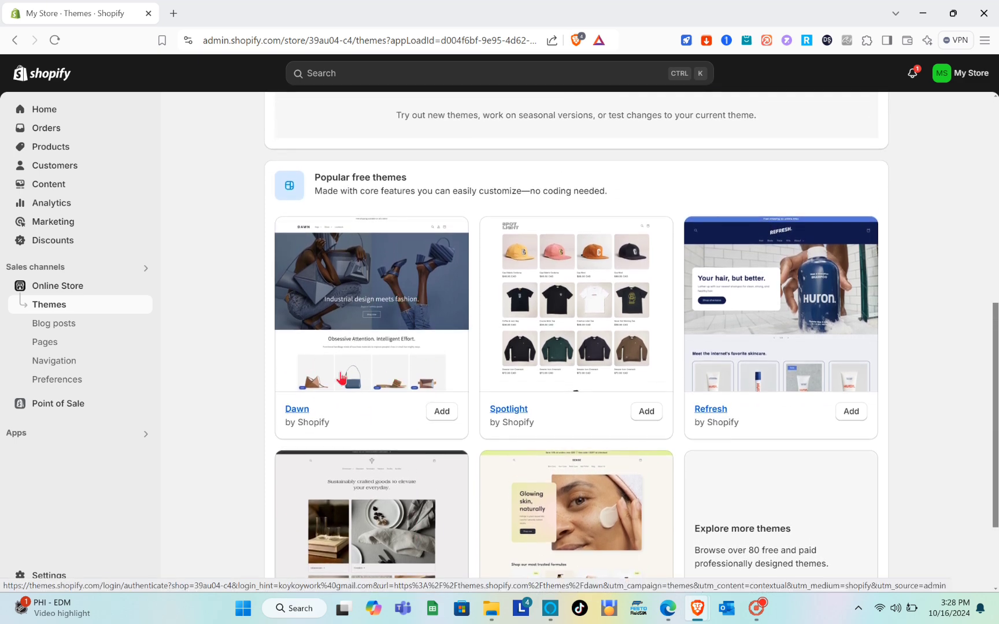
left_click(441, 413)
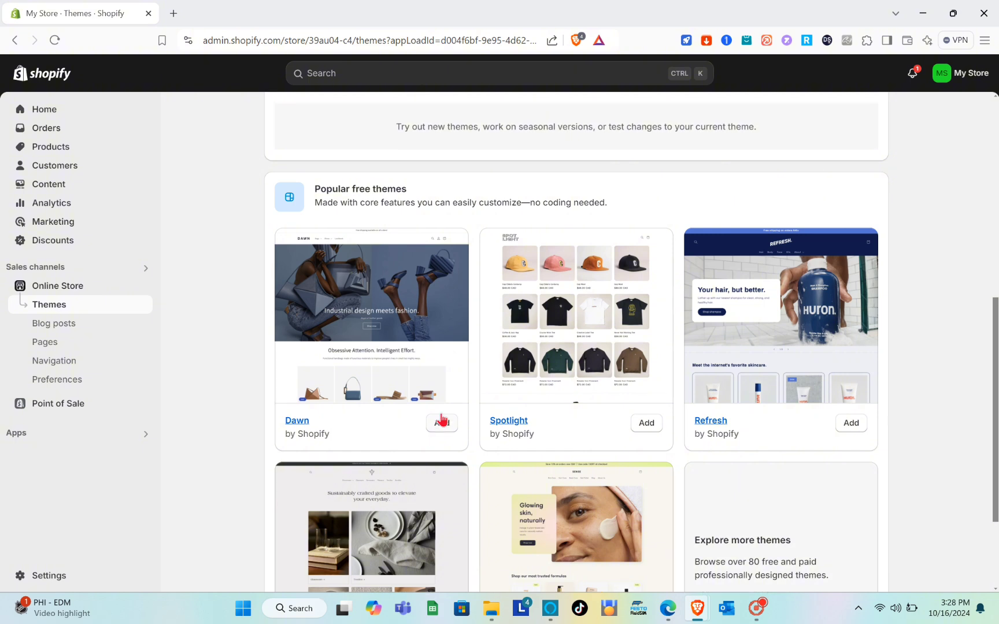
scroll(706, 525, "down", 2)
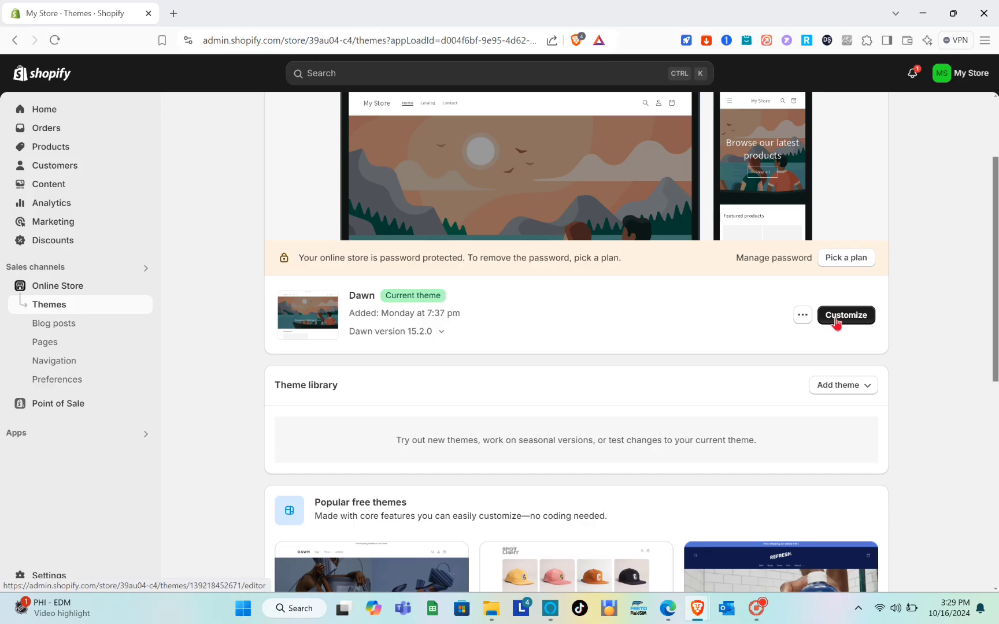
Open the current Dawn theme in the theme editor and scroll through the home page preview.
left_click(836, 322)
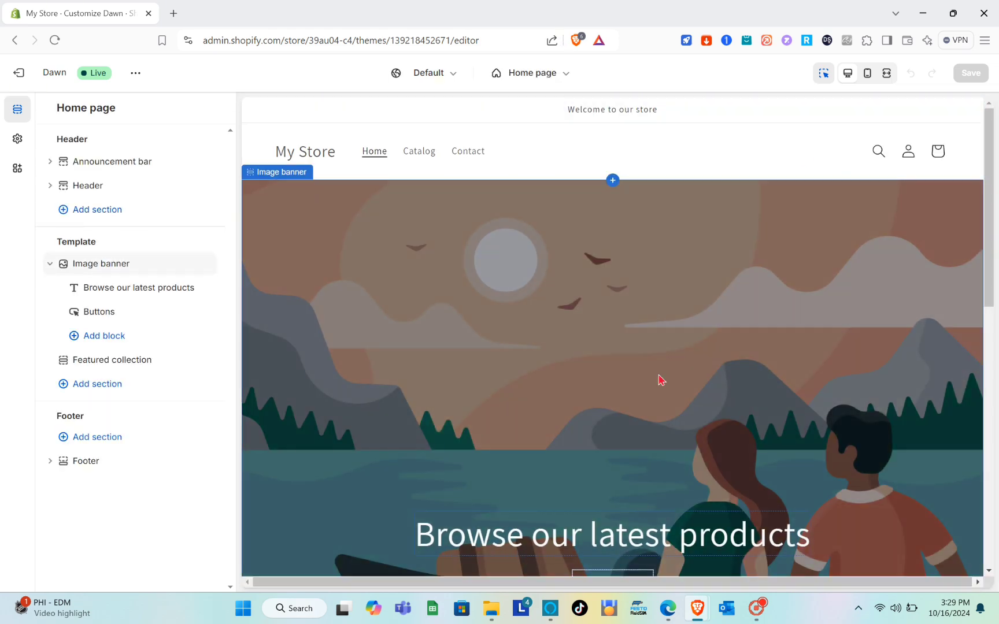
scroll(441, 560, "down", 9)
scroll(441, 561, "up", 9)
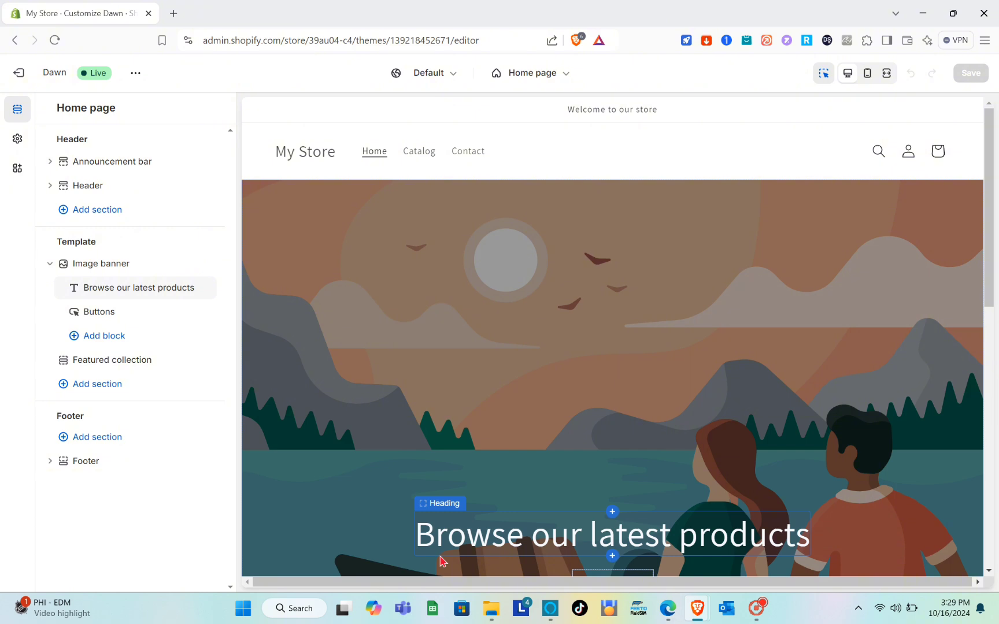
scroll(462, 436, "down", 2)
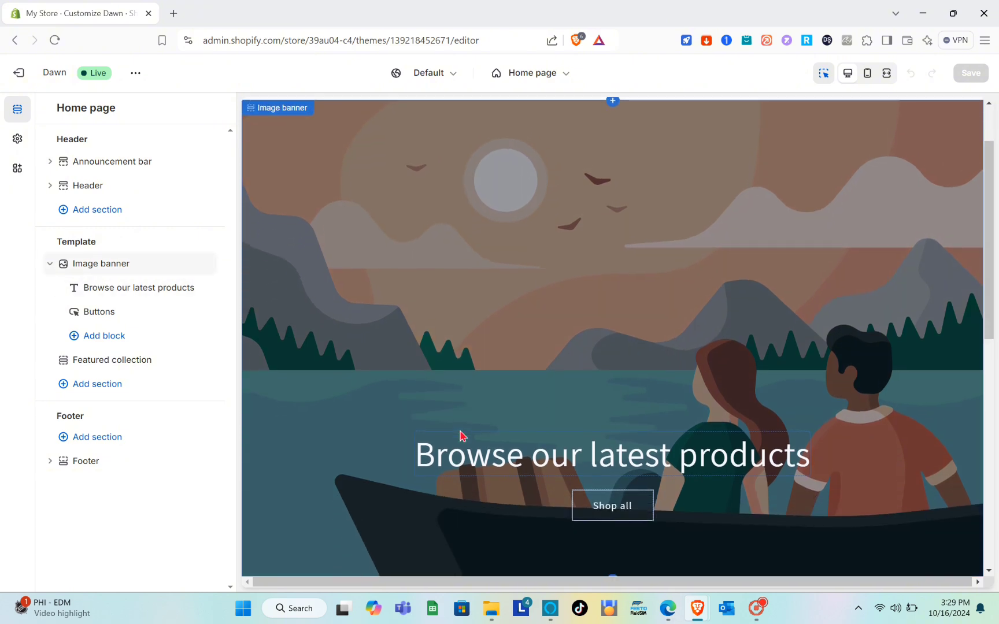
scroll(463, 436, "up", 2)
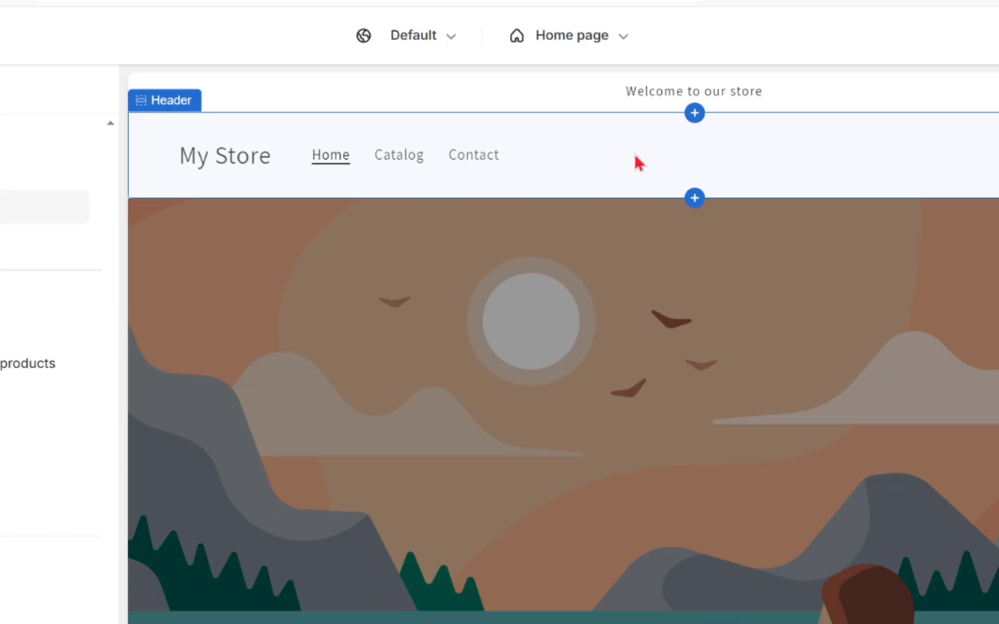
Select the header and image banner sections in the preview to review their settings.
left_click(574, 155)
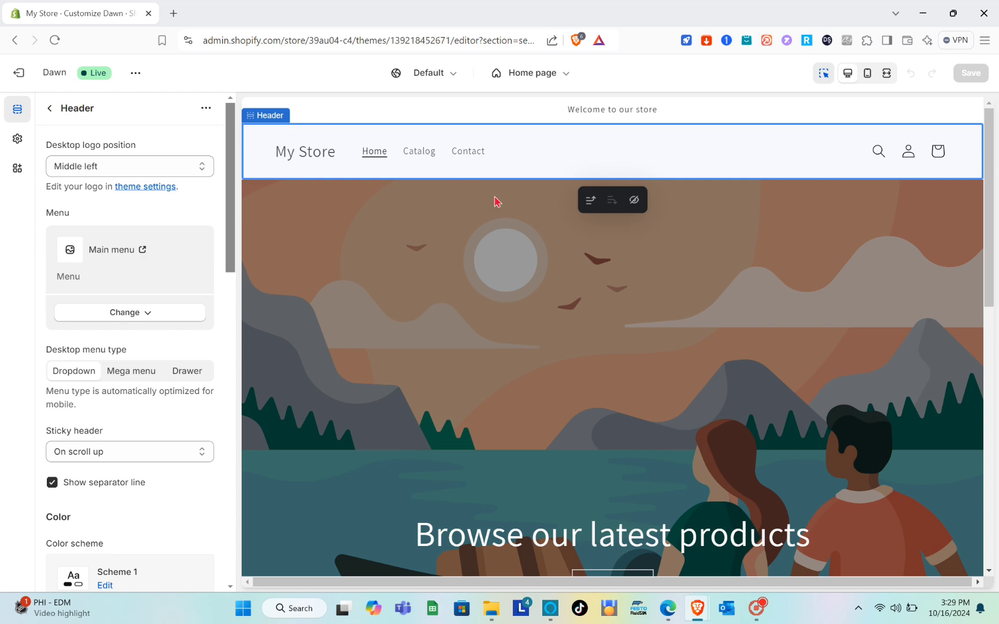
left_click(528, 247)
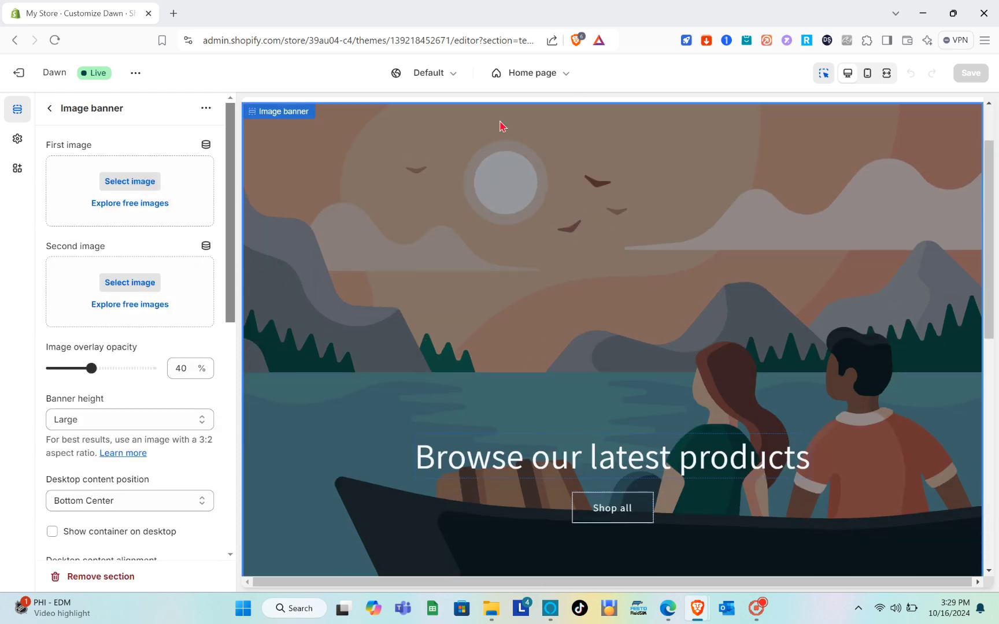
scroll(536, 155, "up", 2)
left_click(551, 161)
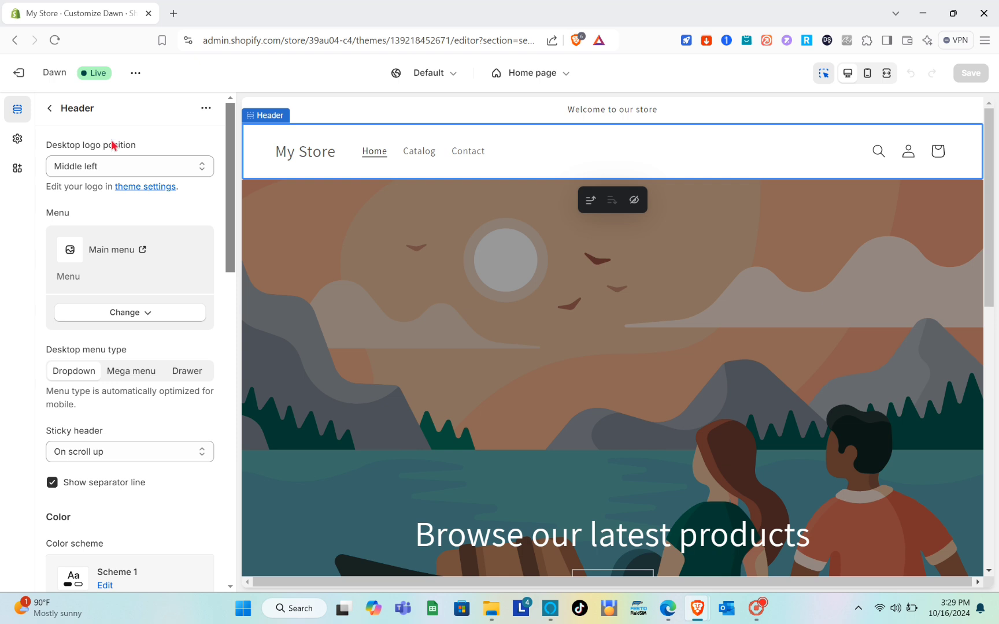
scroll(87, 277, "down", 4)
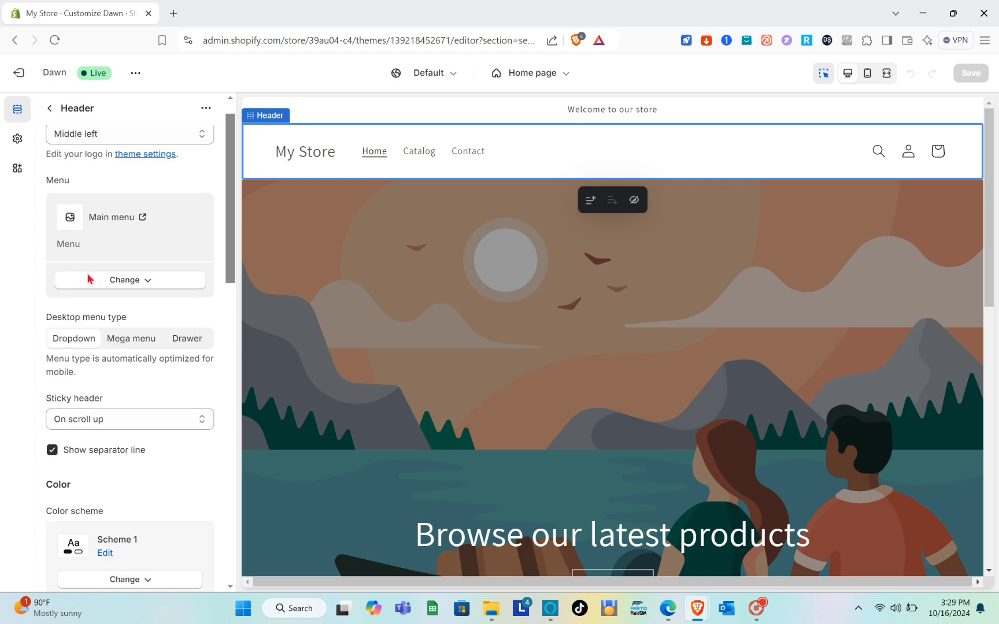
scroll(87, 274, "down", 10)
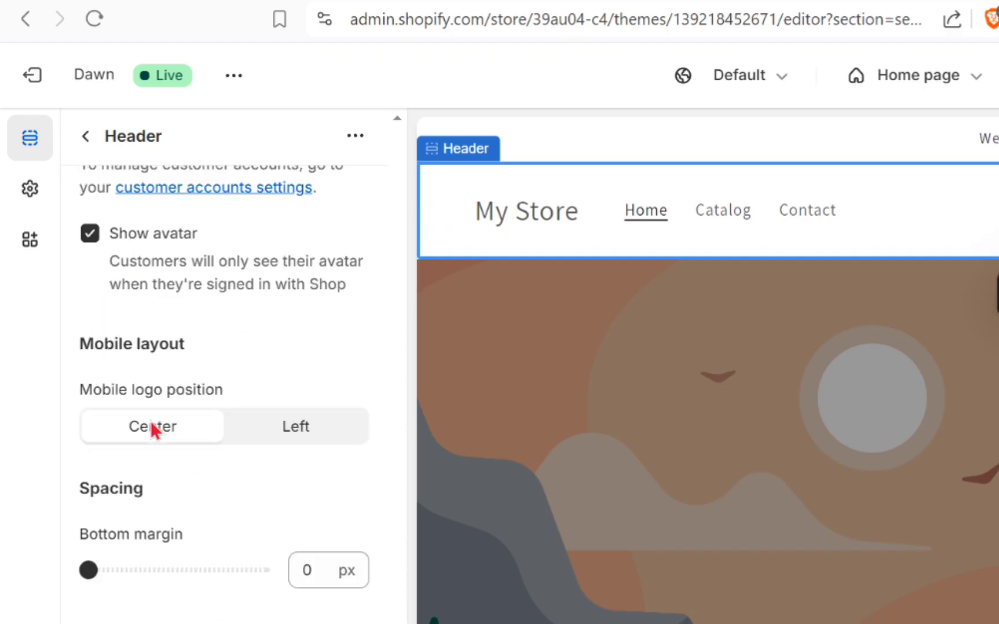
scroll(151, 428, "up", 8)
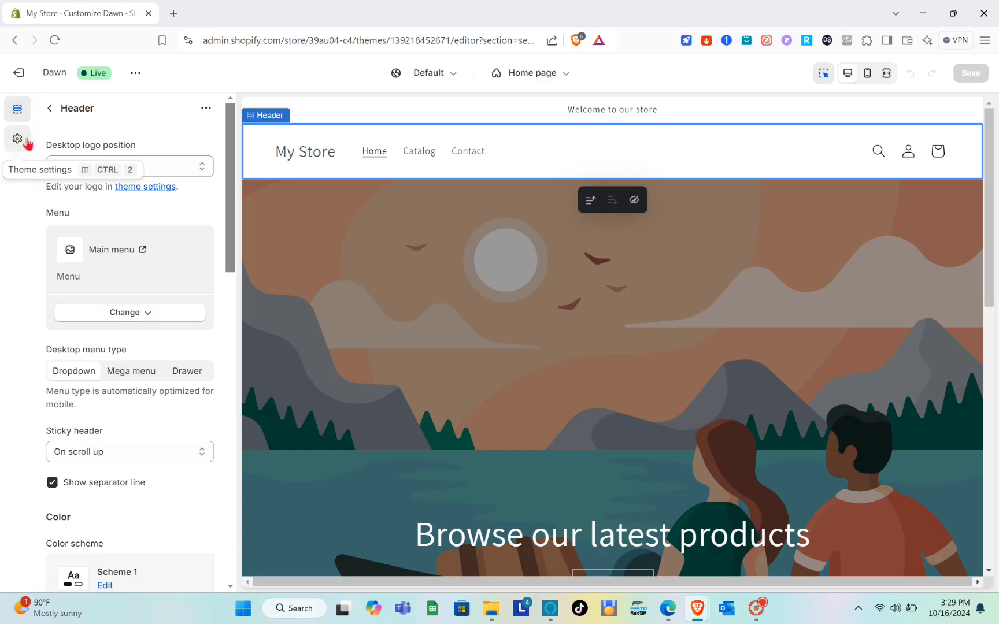
Browse the theme settings categories, then return to the header section settings.
left_click(17, 140)
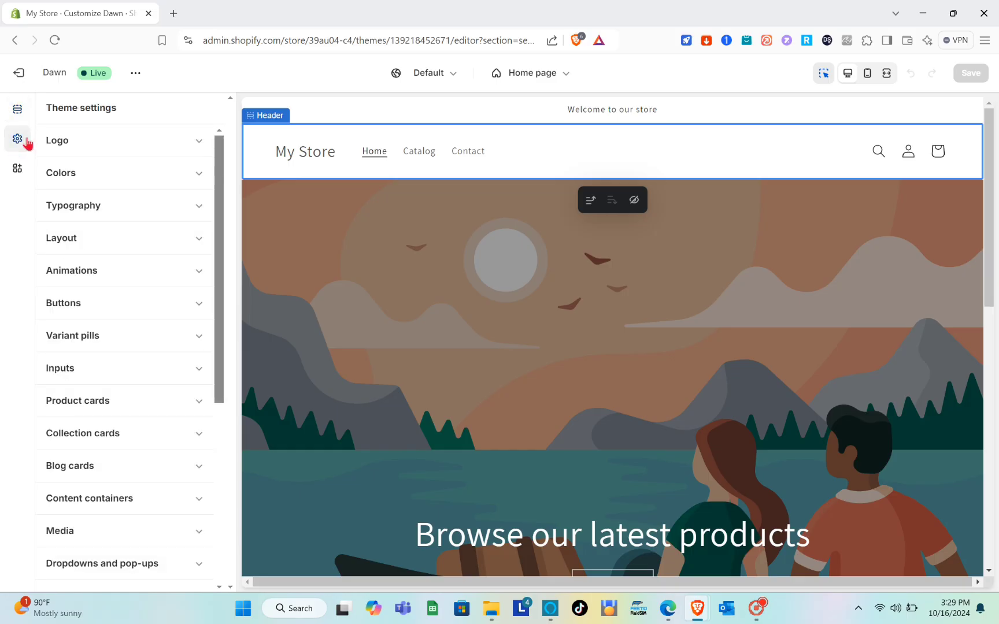
scroll(124, 245, "down", 6)
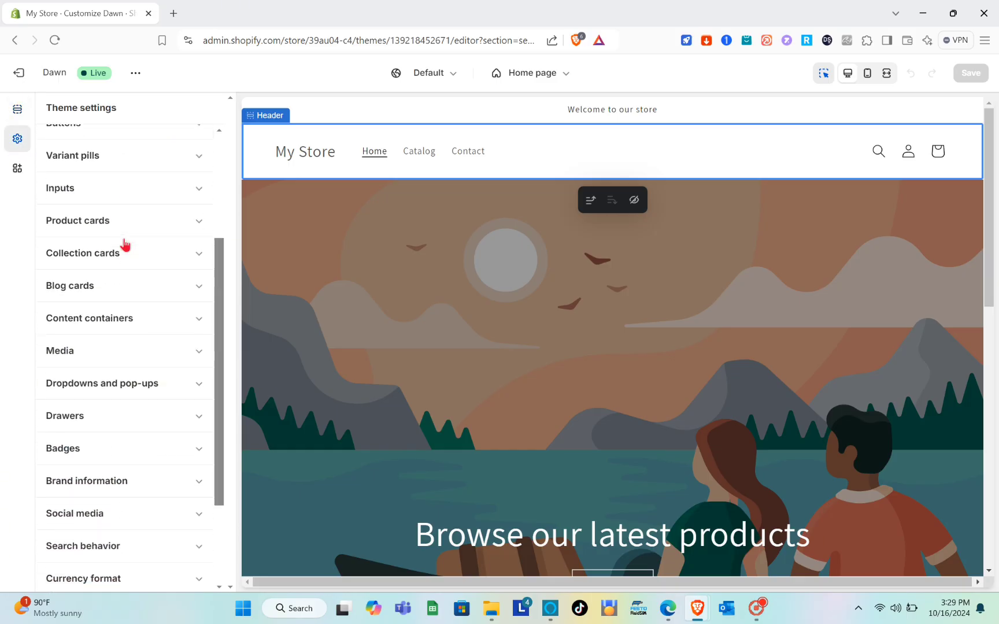
scroll(125, 245, "up", 6)
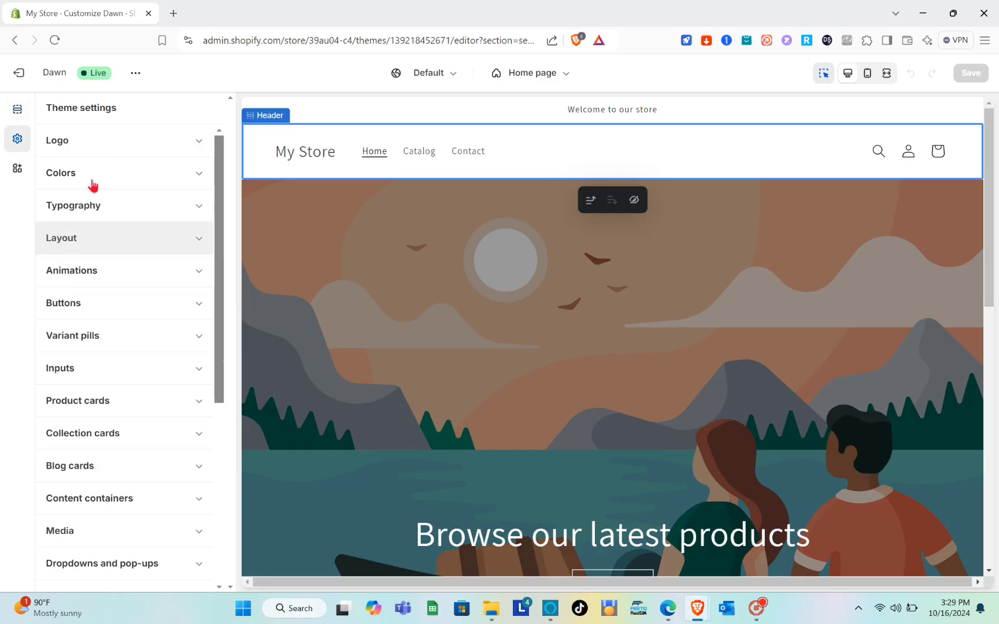
left_click(18, 111)
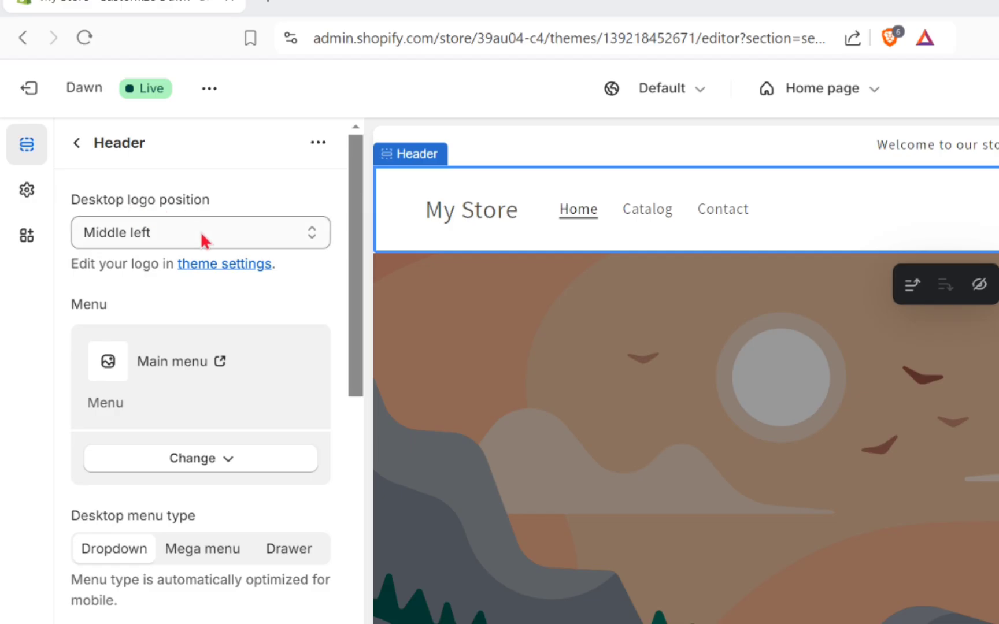
Set the header's desktop logo position to Top center.
left_click(203, 240)
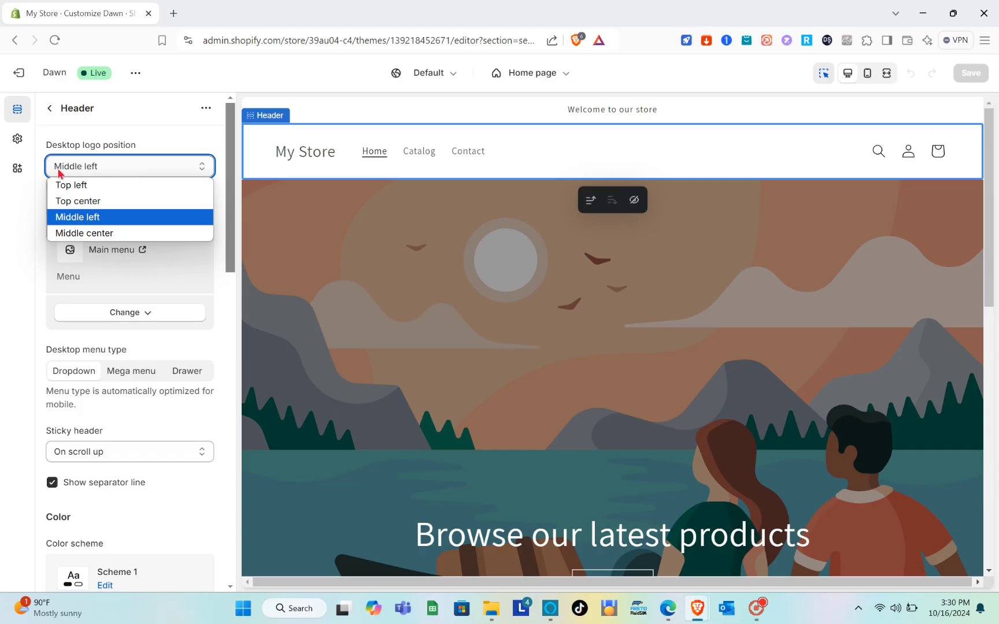
left_click(79, 201)
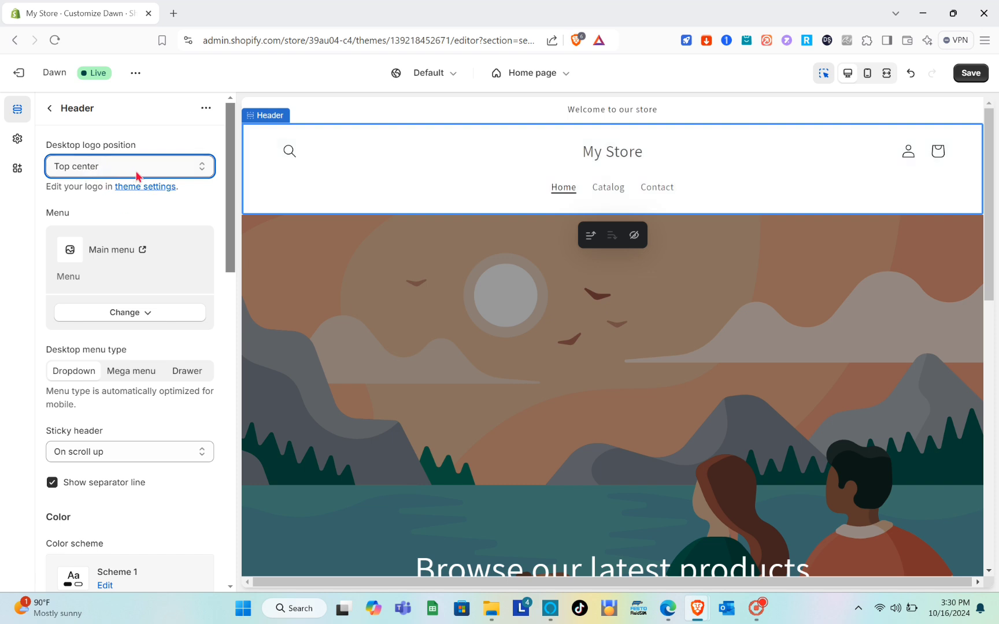
scroll(137, 175, "down", 2)
scroll(138, 173, "up", 2)
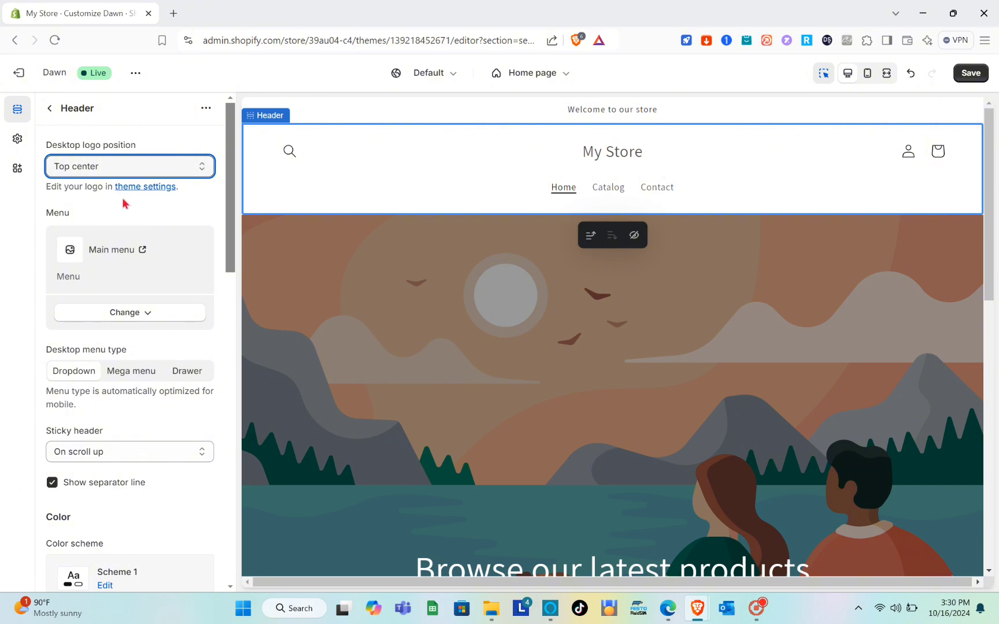
Switch the header's desktop menu type to Mega menu and then to Drawer.
scroll(102, 222, "down", 1)
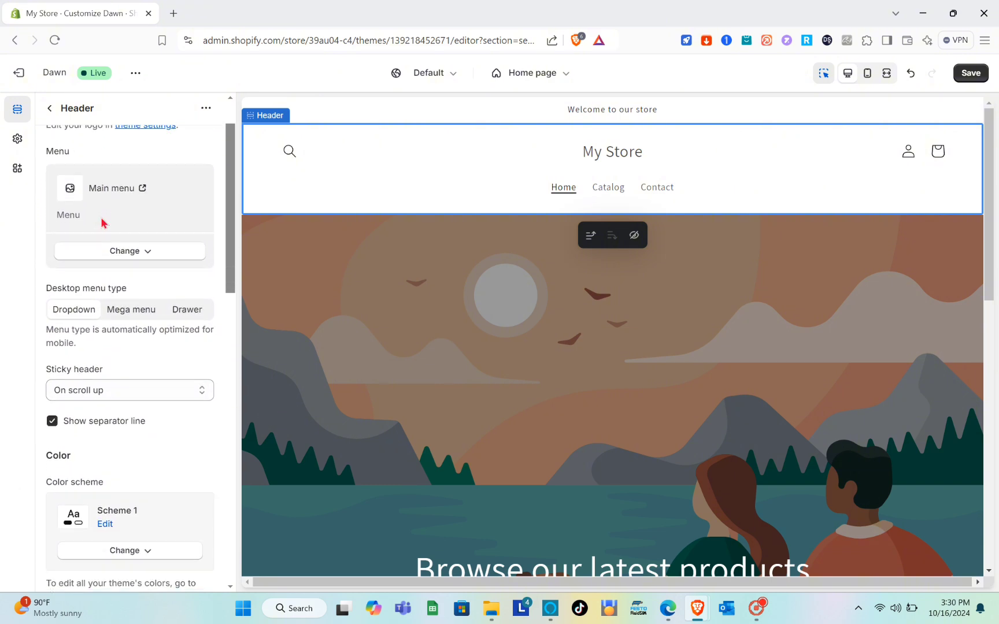
scroll(107, 280, "down", 1)
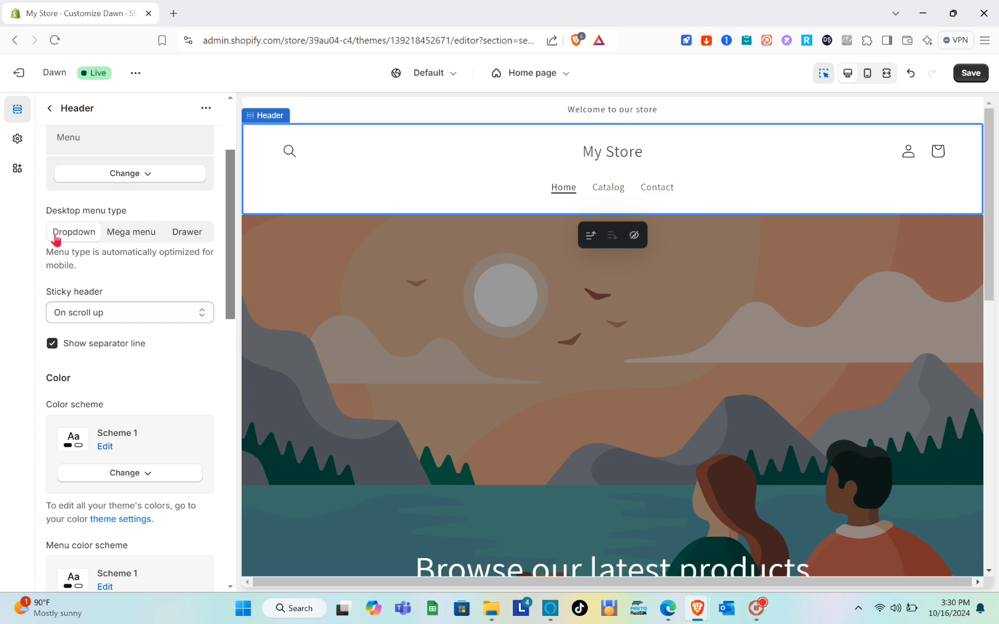
left_click(126, 238)
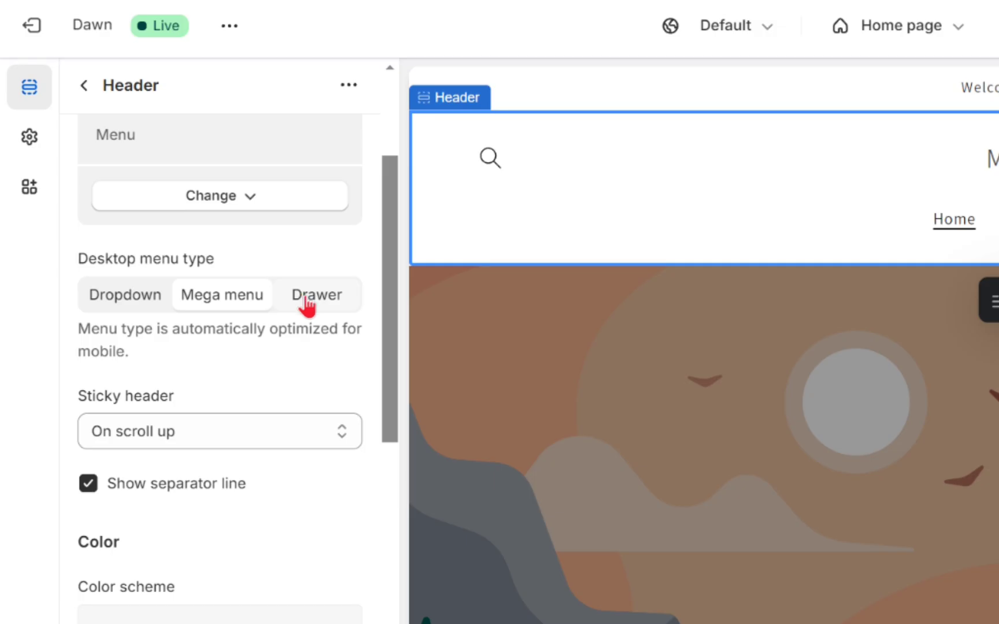
left_click(313, 306)
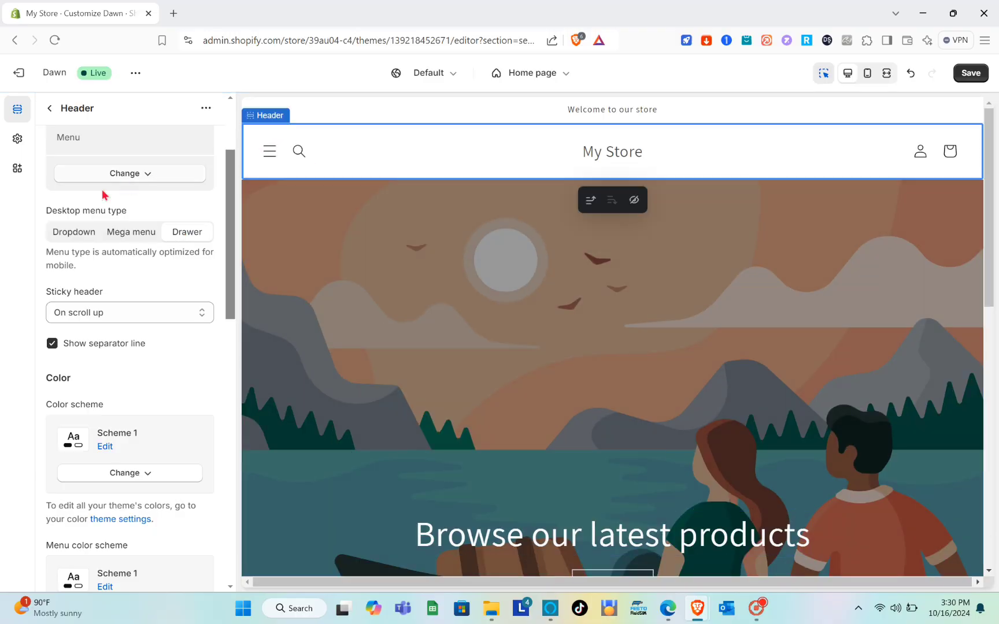
Set the header's desktop menu type to Dropdown and keep the sticky header set to On scroll up.
left_click(81, 234)
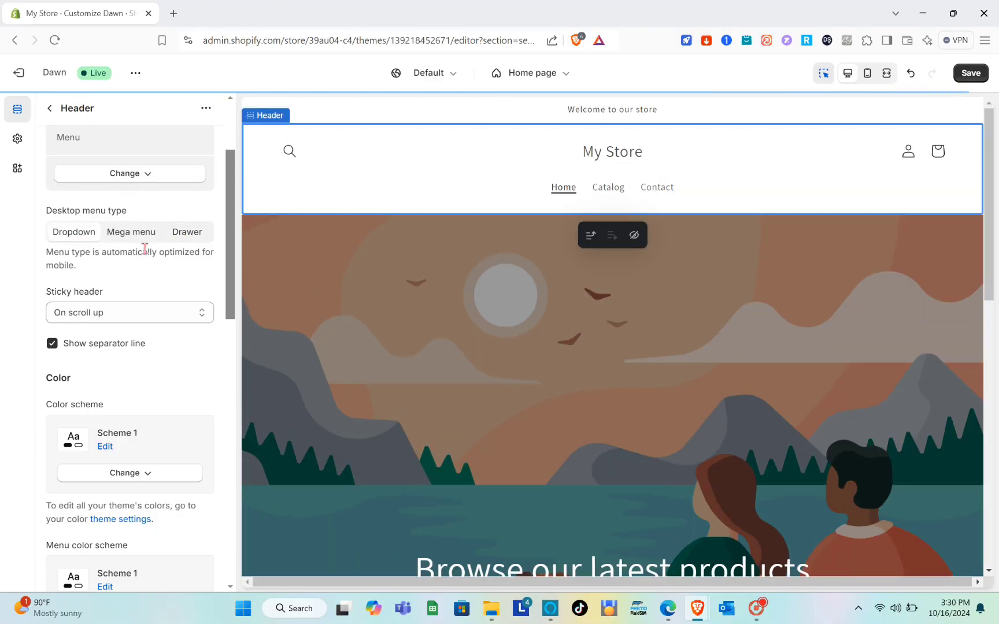
scroll(100, 317, "down", 1)
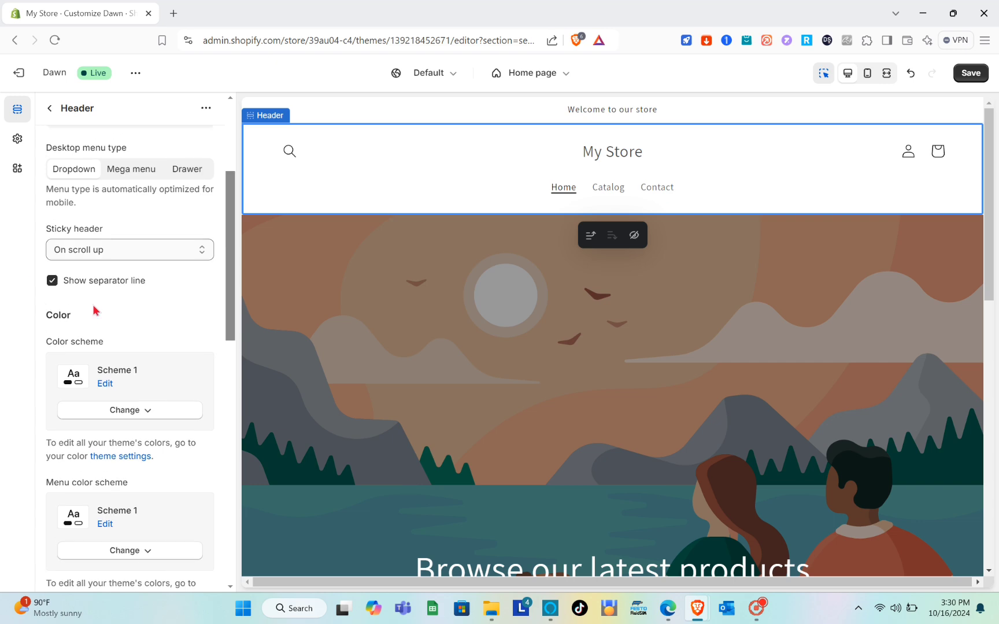
left_click(98, 250)
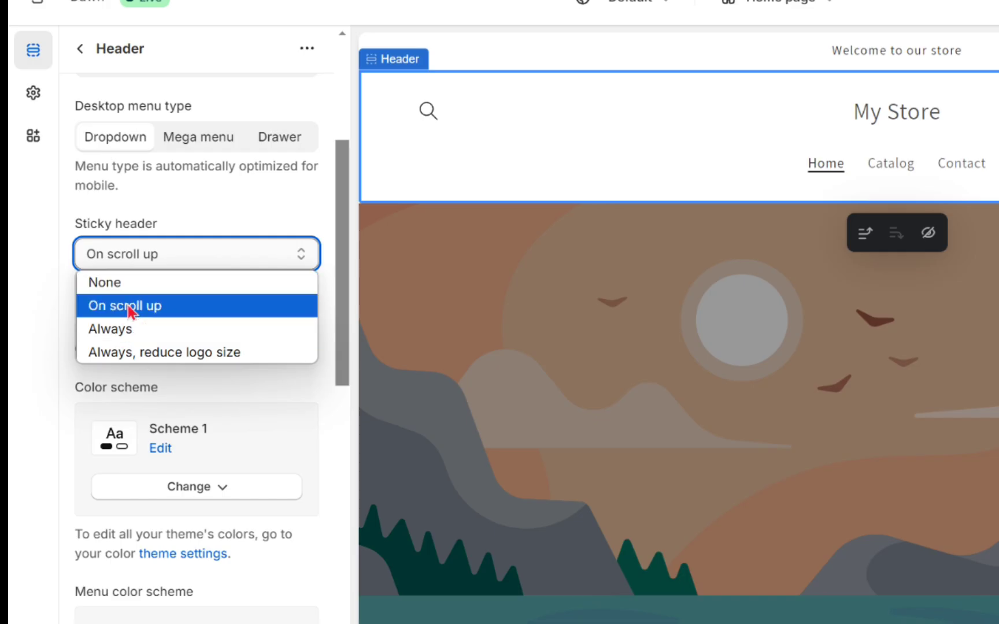
left_click(151, 308)
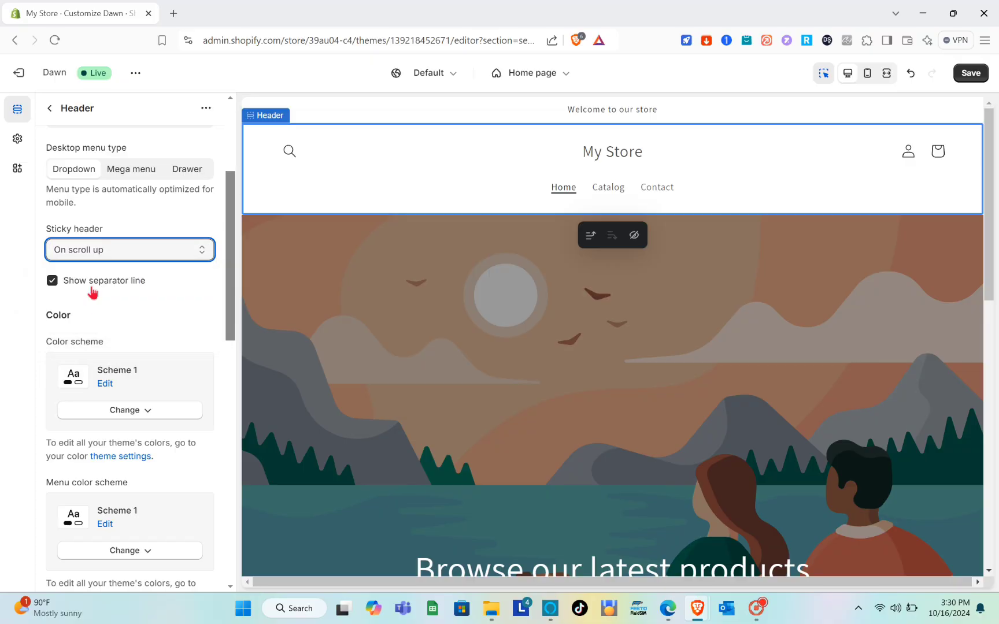
Scroll through the remaining header settings, including color schemes, mobile layout, spacing and padding.
scroll(176, 321, "down", 1)
scroll(117, 293, "down", 3)
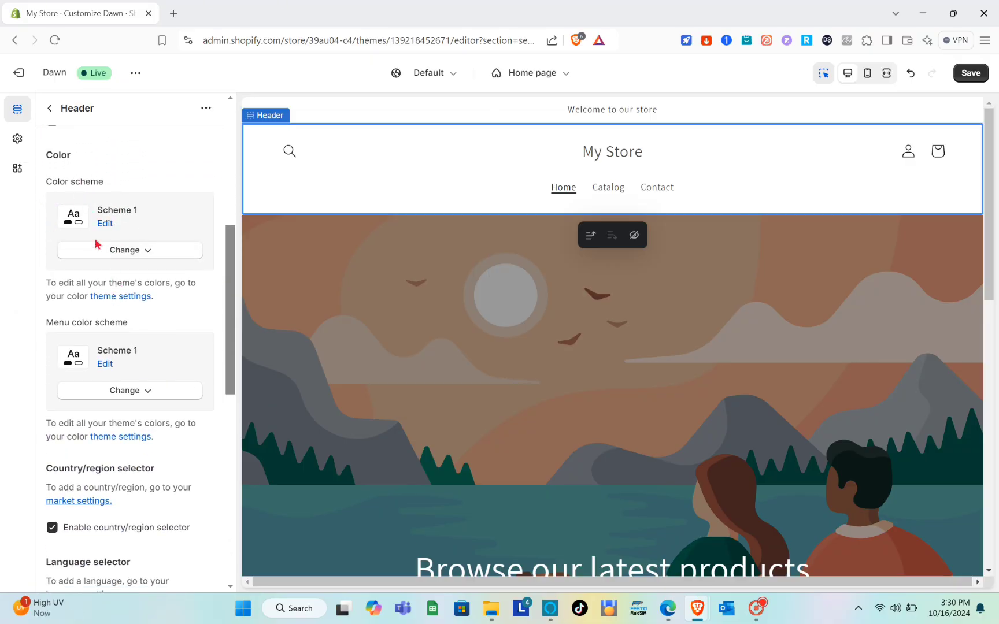
scroll(102, 266, "down", 1)
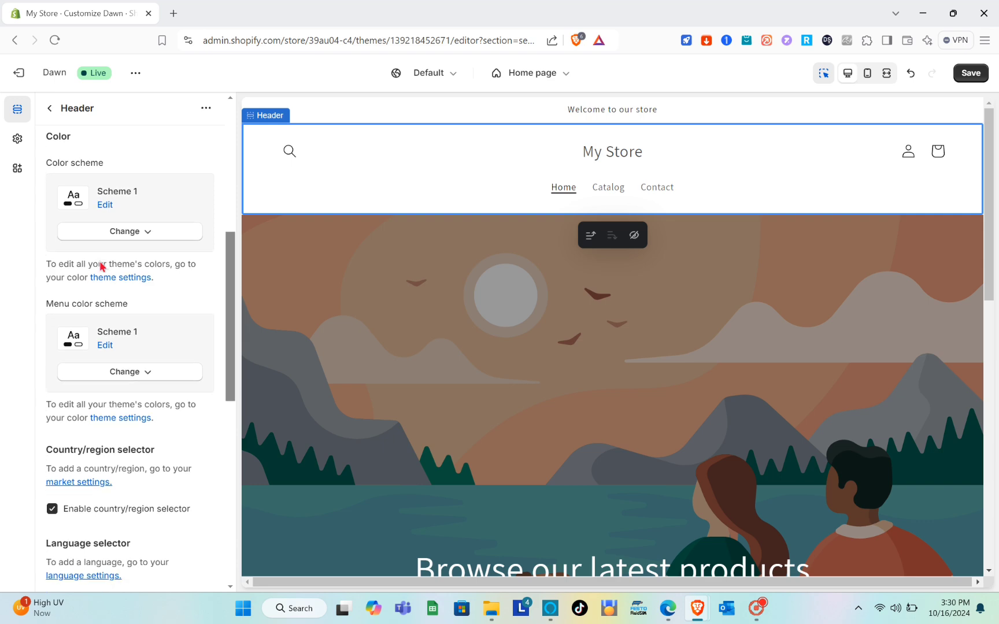
scroll(124, 322, "down", 5)
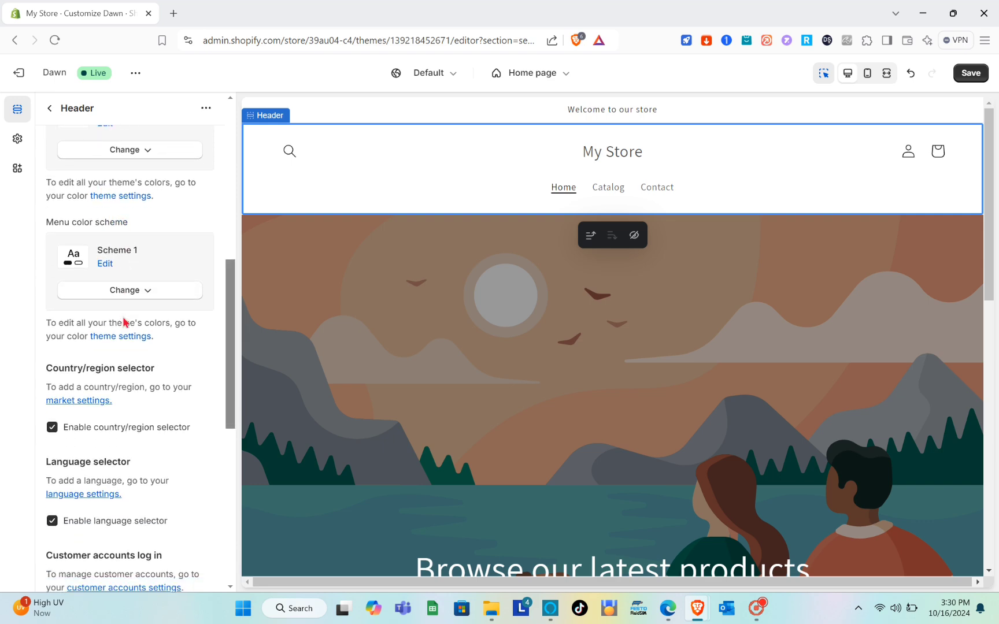
scroll(124, 323, "up", 12)
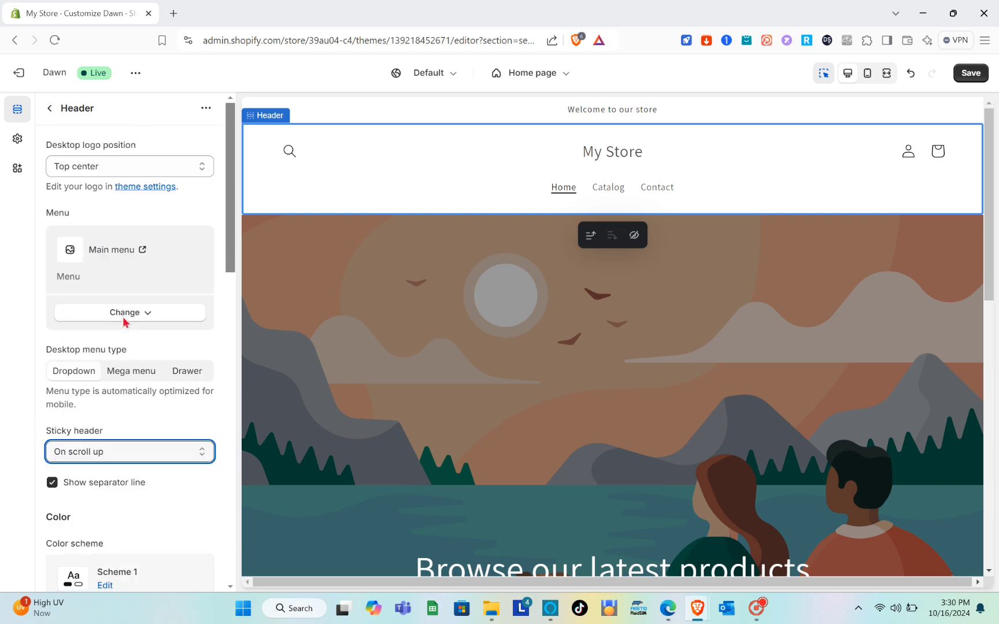
scroll(124, 323, "down", 5)
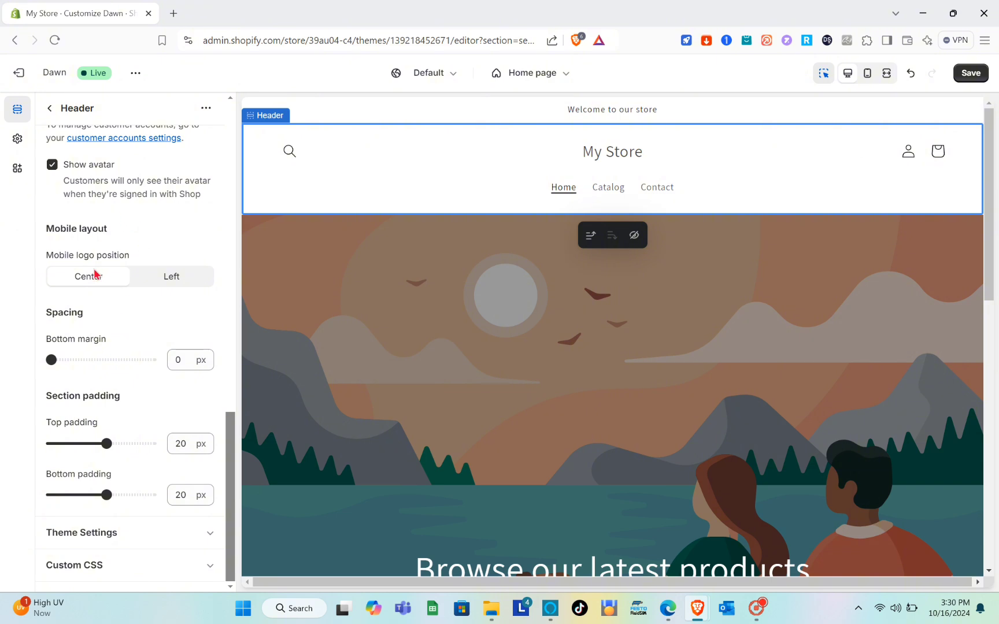
left_click_drag(47, 231, 129, 239)
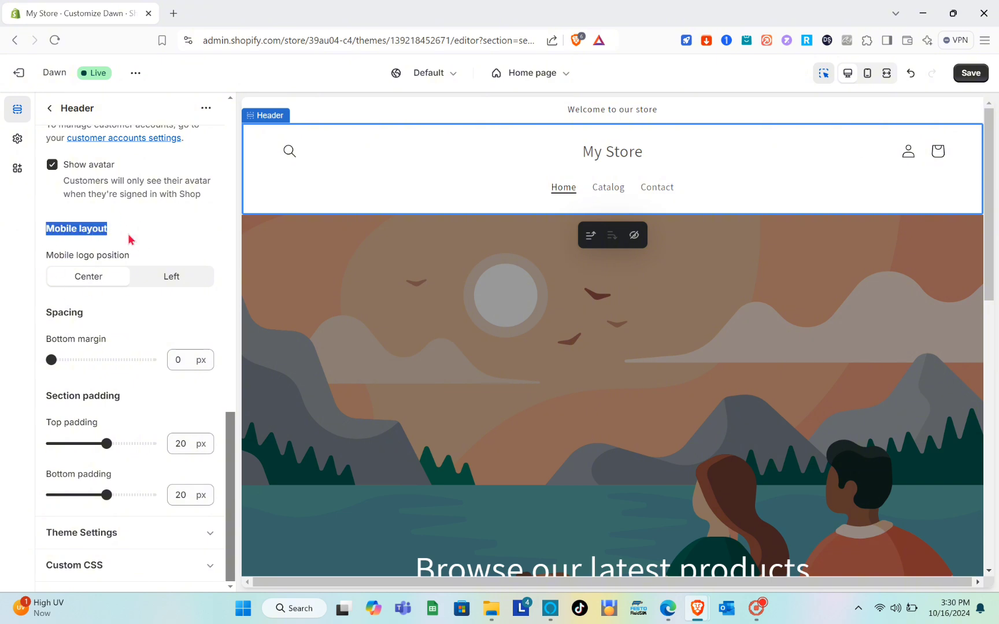
left_click(131, 239)
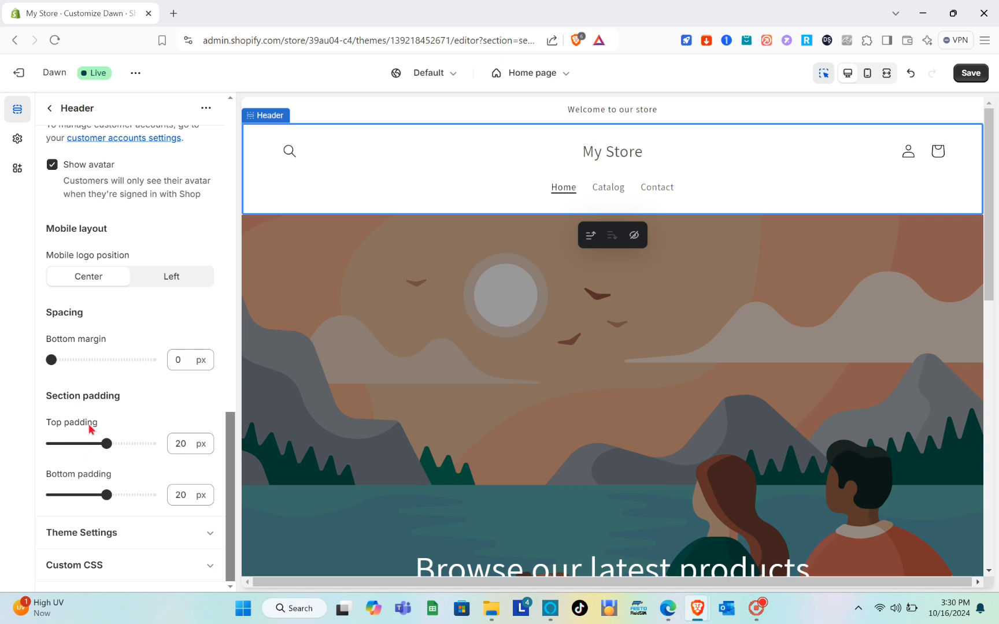
scroll(75, 260, "up", 10)
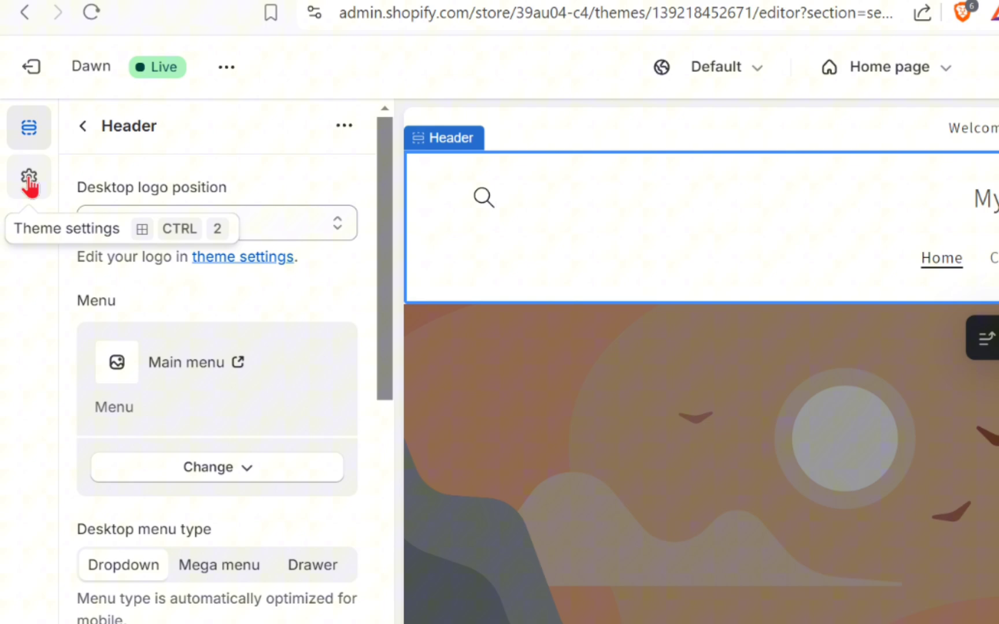
Open the theme's Logo settings and browse the logo image picker and free images without choosing one.
left_click(17, 142)
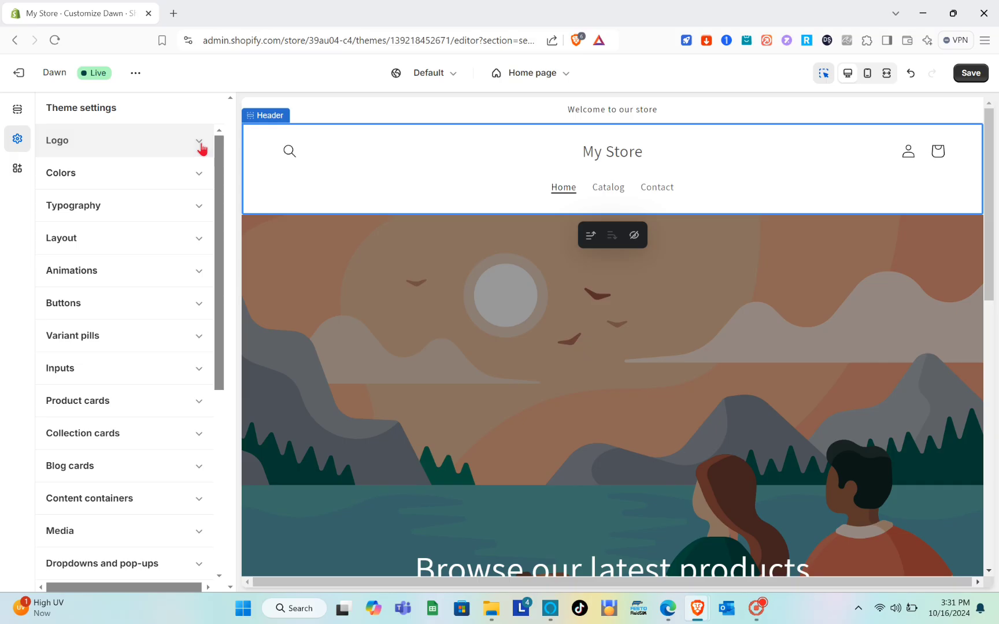
left_click(199, 144)
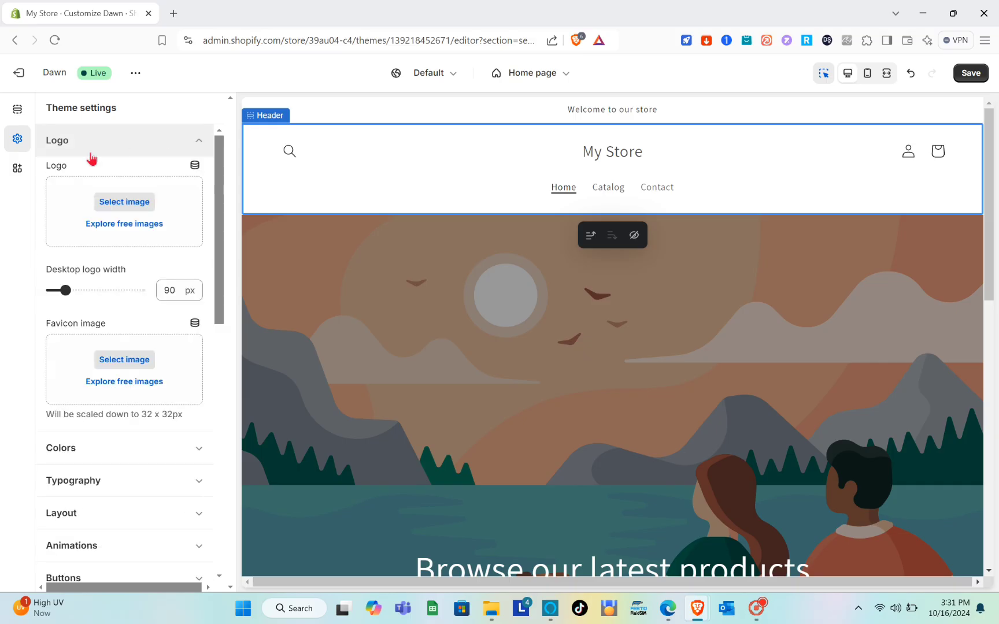
left_click(112, 204)
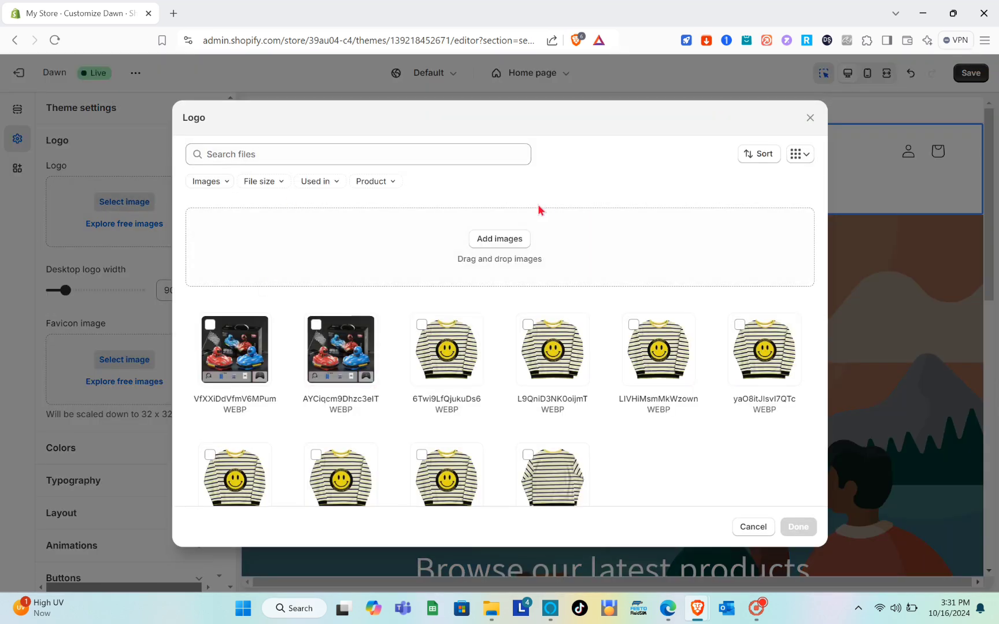
left_click(808, 118)
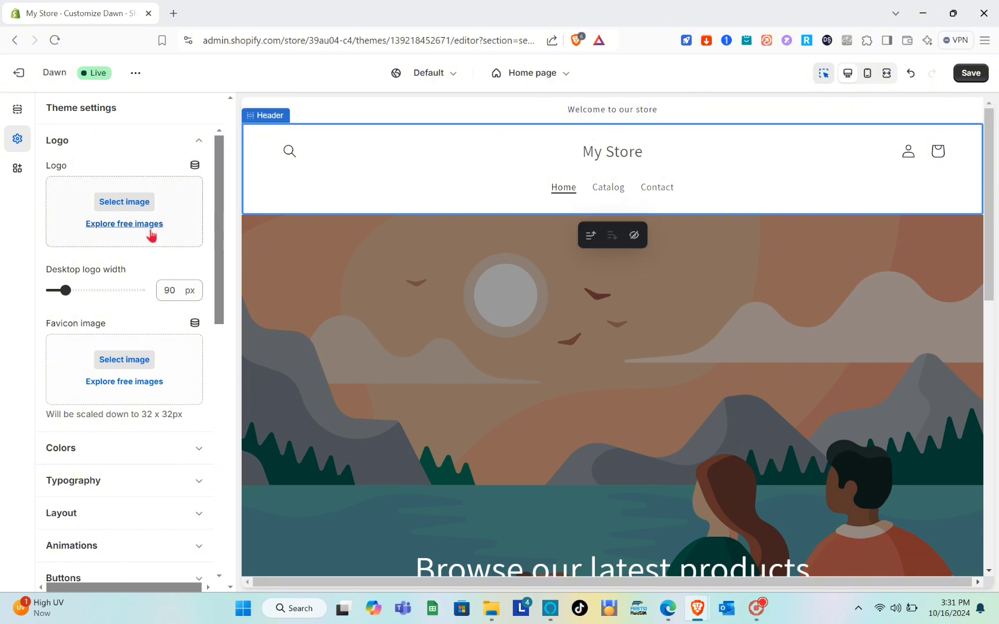
left_click(140, 225)
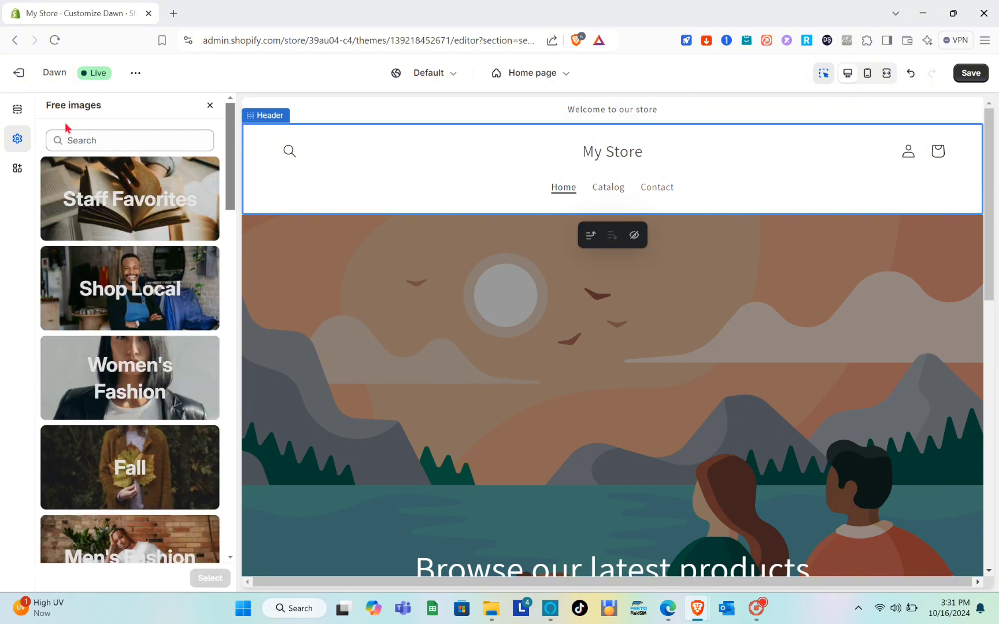
left_click(209, 105)
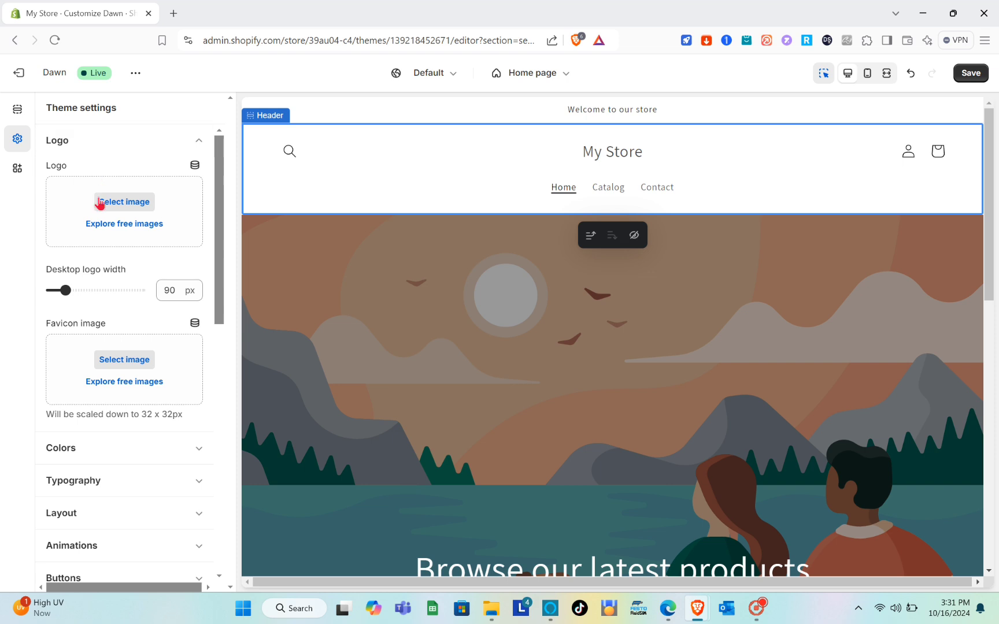
scroll(108, 276, "down", 1)
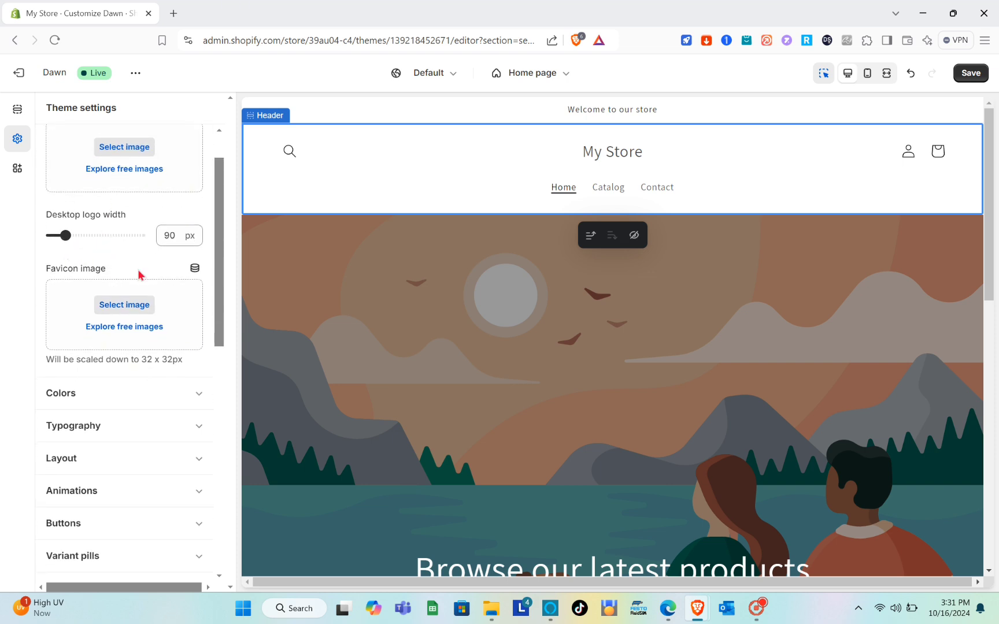
scroll(149, 325, "down", 2)
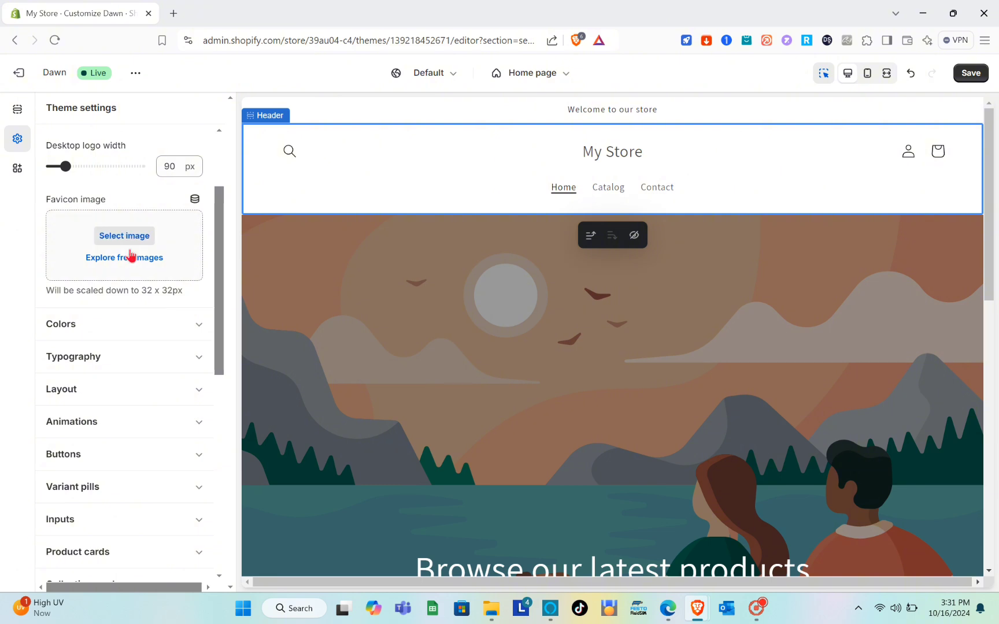
scroll(163, 245, "up", 3)
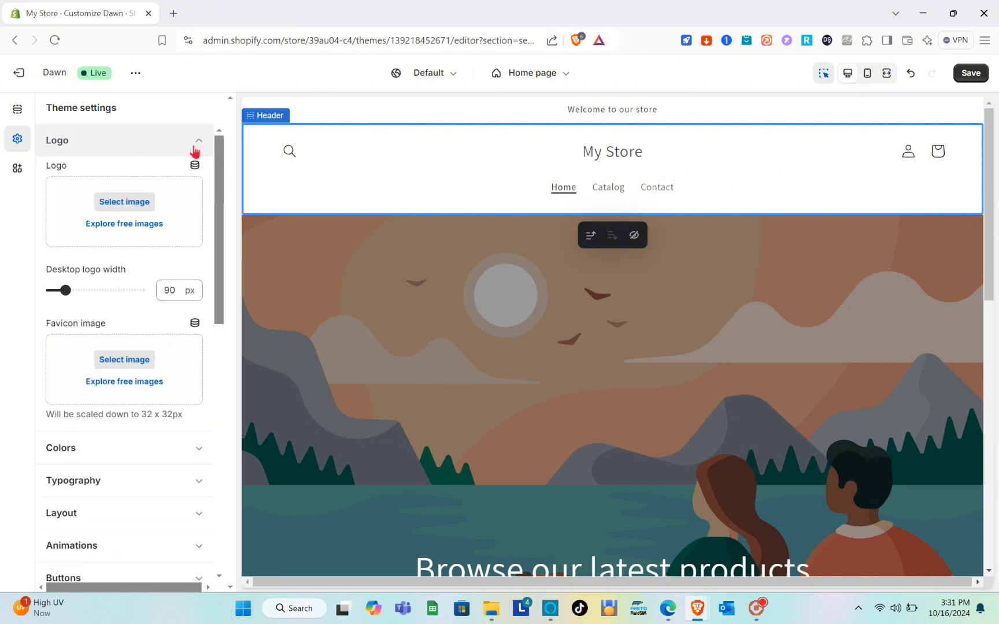
left_click(193, 148)
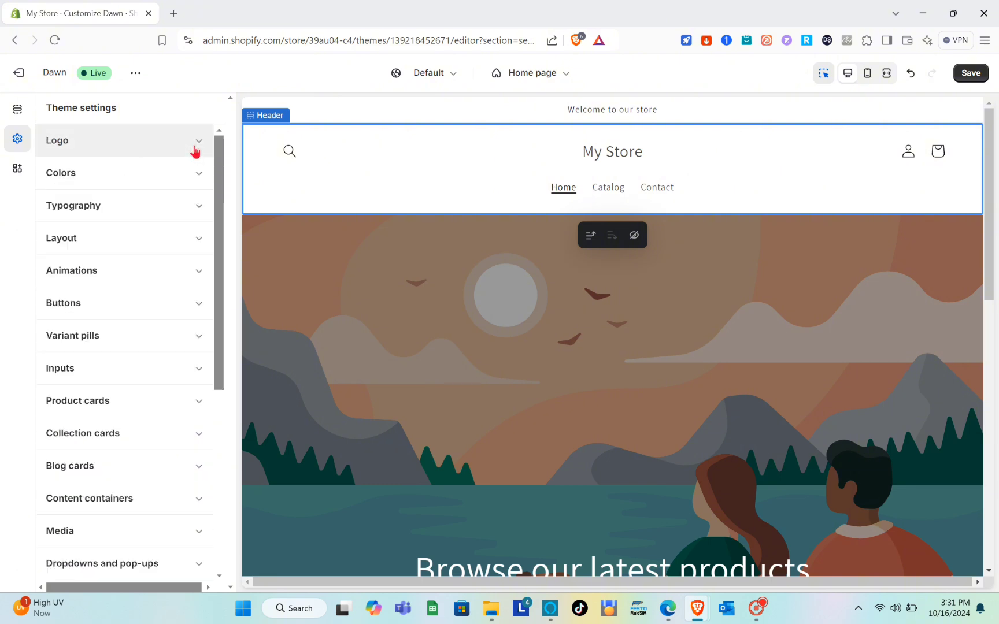
Edit color Scheme 1 and set its background color to #CBCF74.
left_click(200, 180)
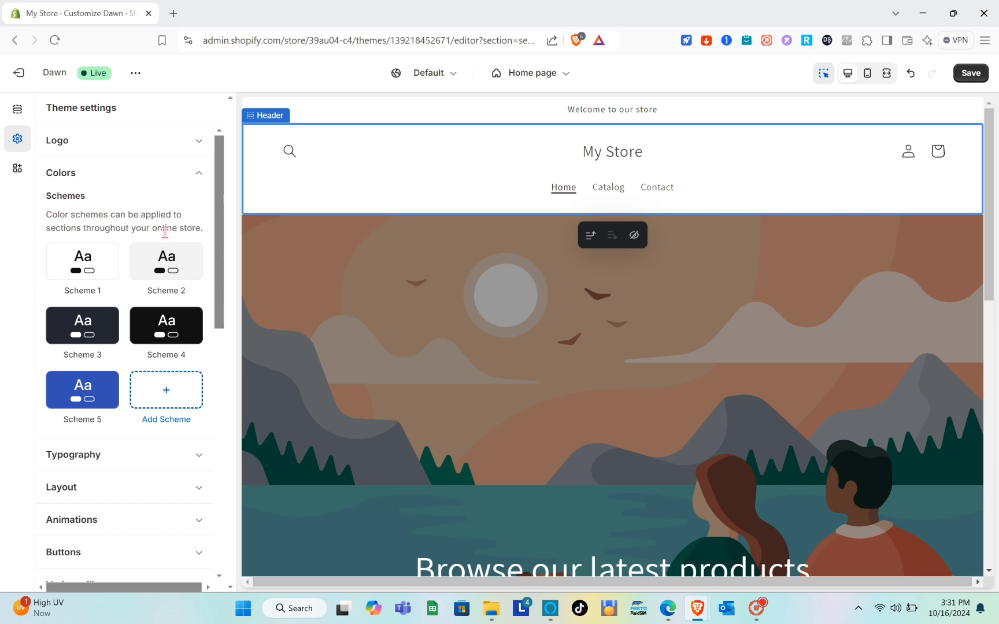
scroll(99, 289, "down", 1)
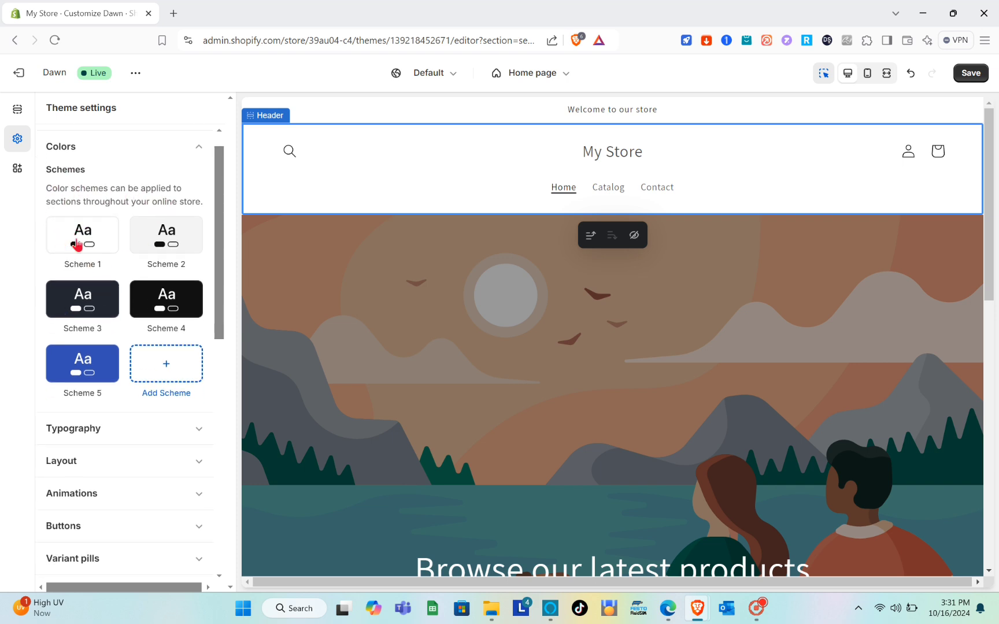
left_click(82, 247)
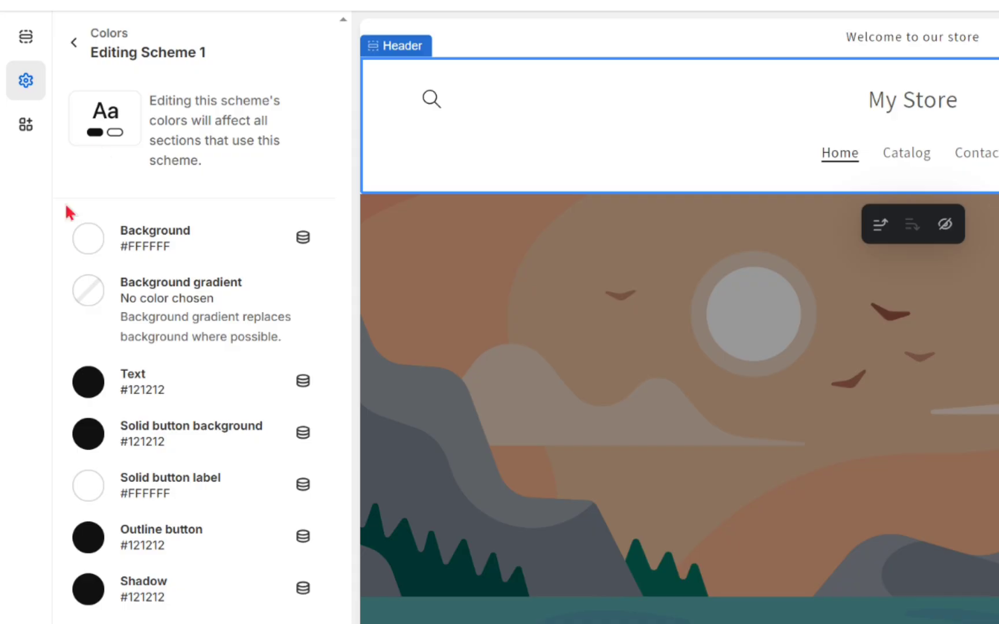
left_click(89, 239)
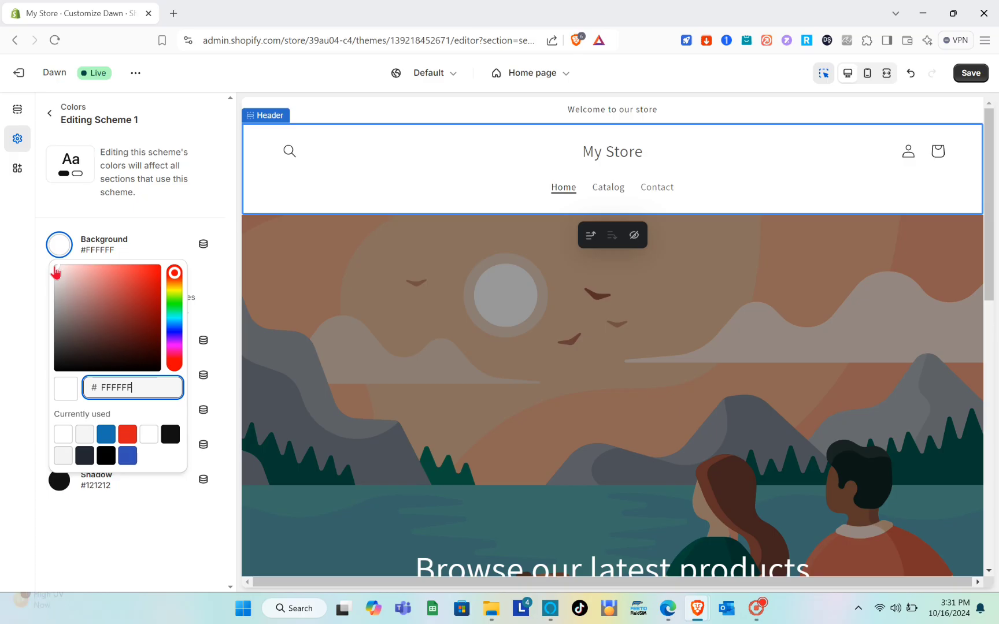
left_click_drag(82, 272, 80, 326)
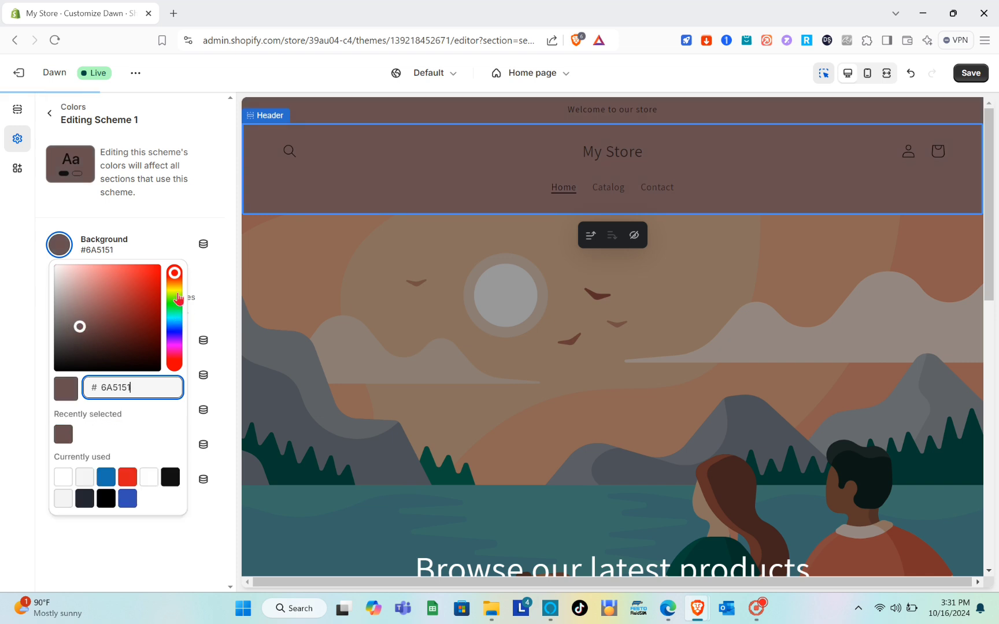
left_click(175, 291)
left_click_drag(79, 328, 102, 288)
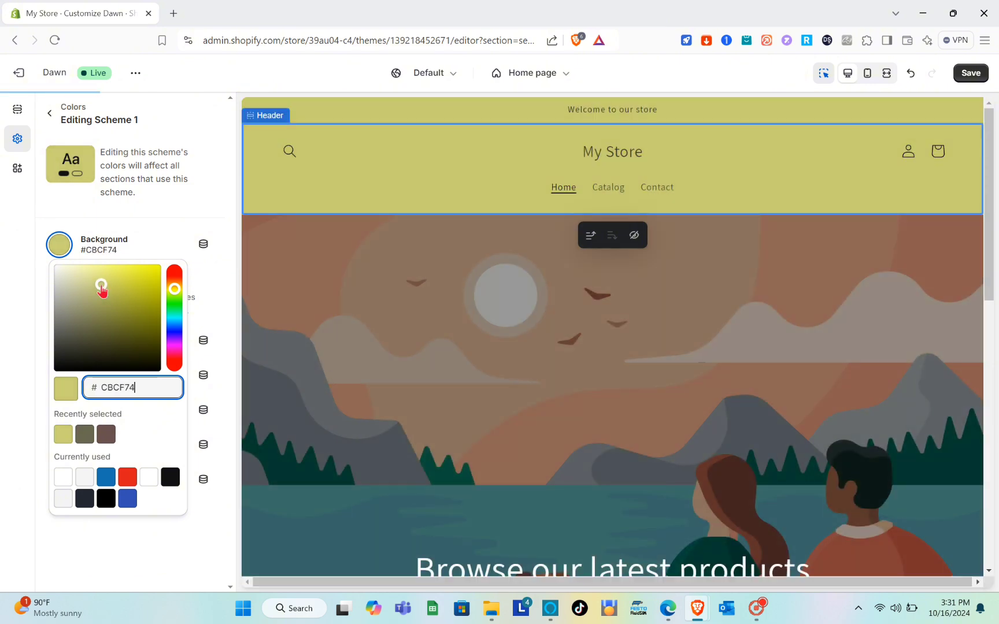
left_click(143, 233)
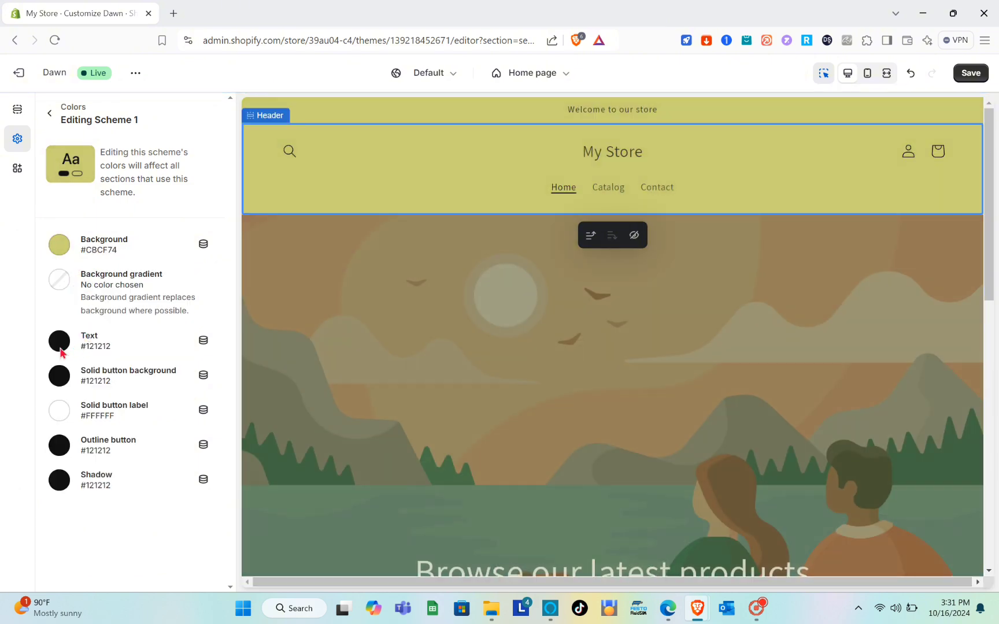
Set Scheme 1's solid button background color to the red swatch #DD1D1D.
left_click(60, 348)
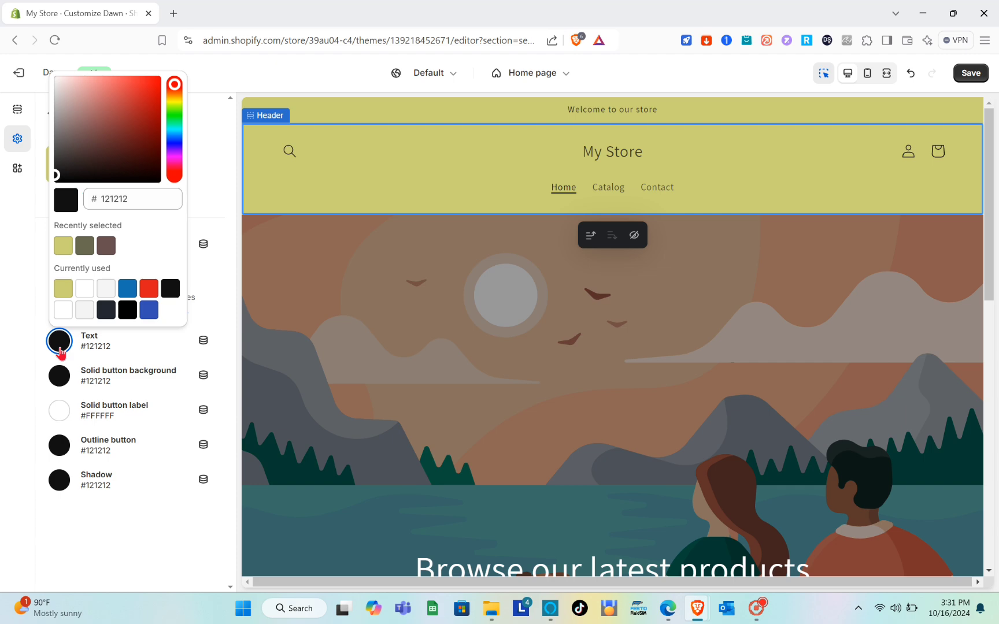
left_click(60, 348)
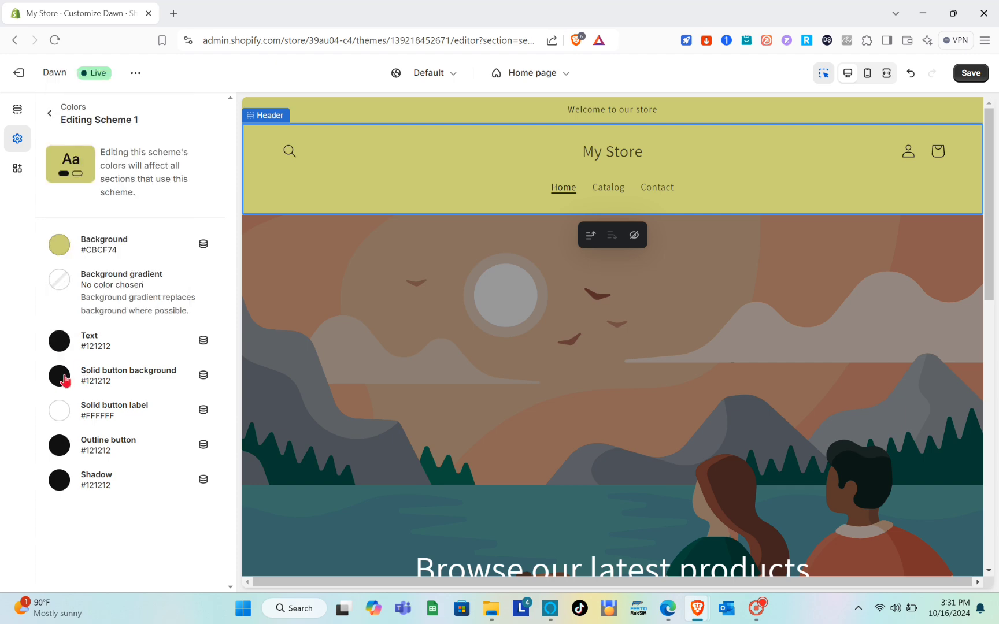
left_click(60, 376)
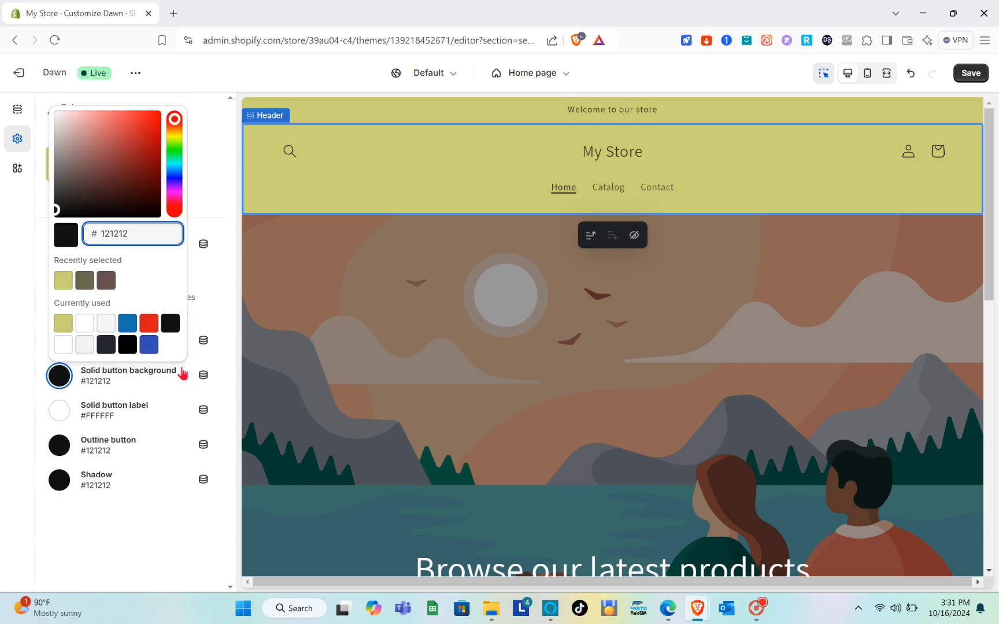
scroll(413, 374, "down", 7)
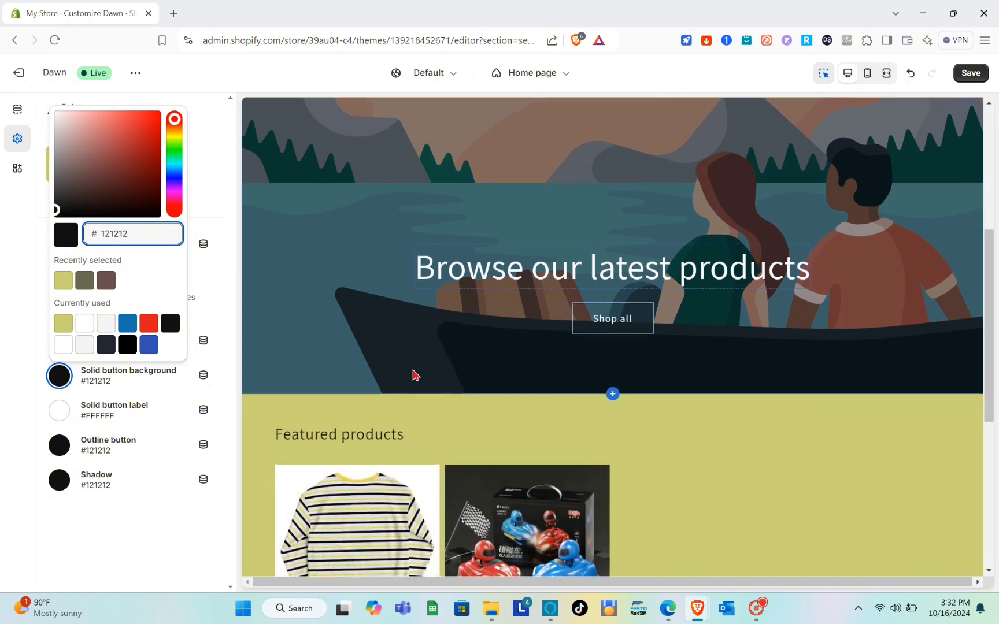
scroll(415, 375, "down", 2)
scroll(415, 376, "up", 3)
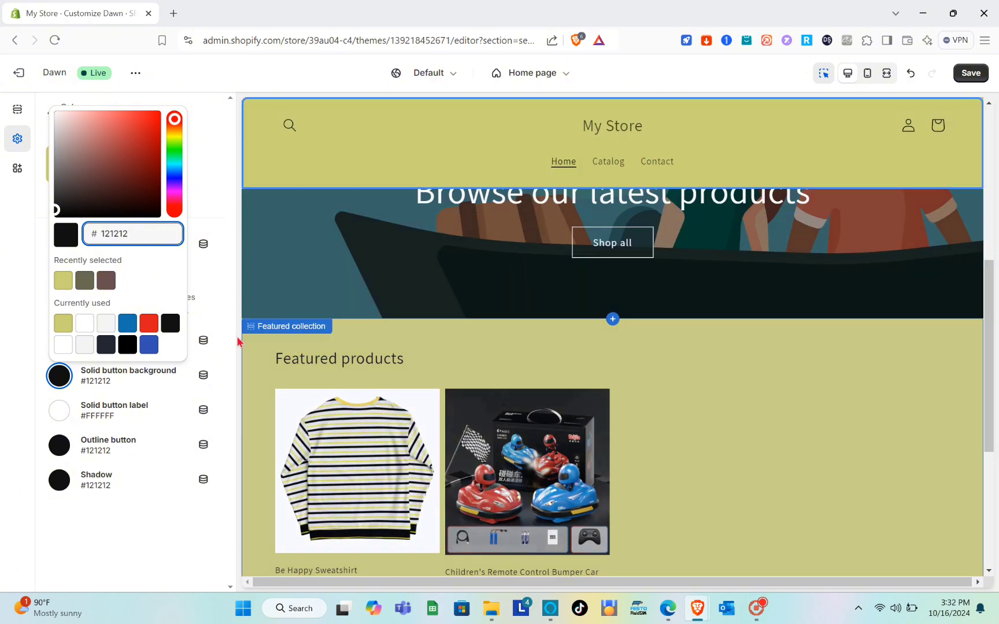
left_click(147, 330)
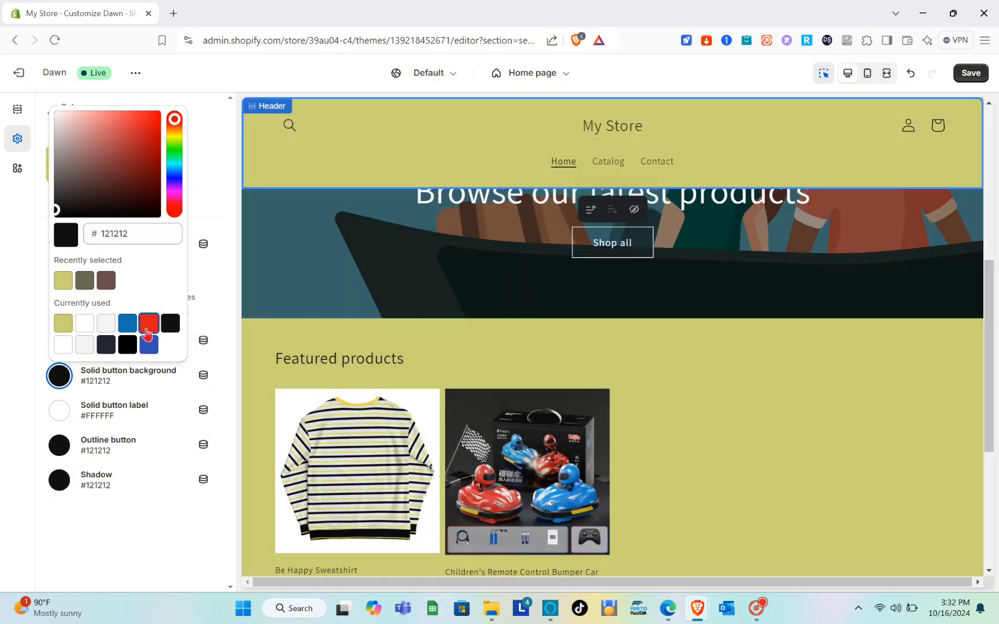
Set Scheme 1's solid button background to the light gray swatch #F5F5F5 and return to the color schemes list.
left_click(108, 327)
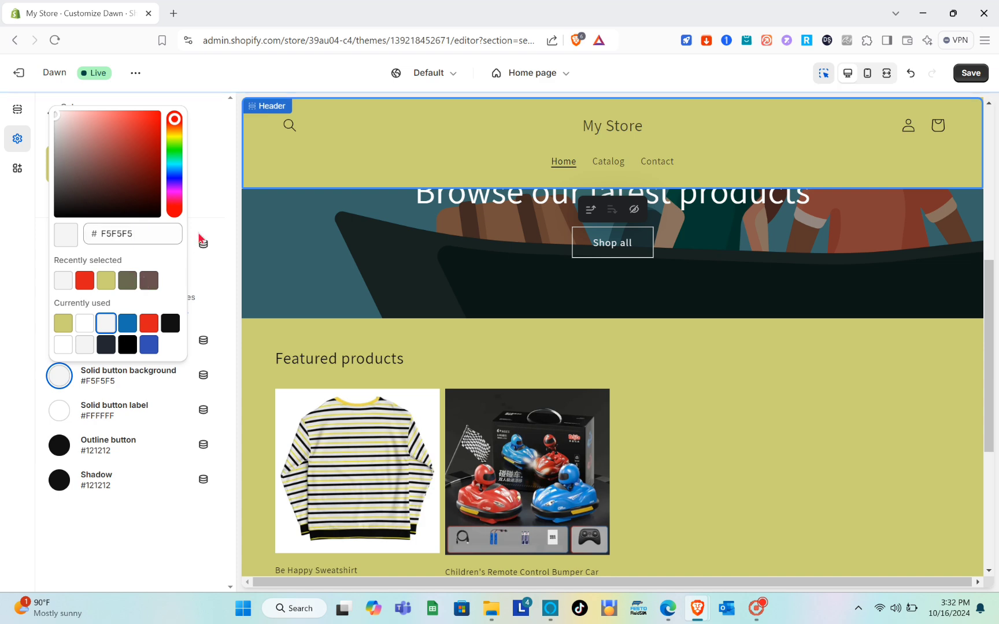
left_click(203, 201)
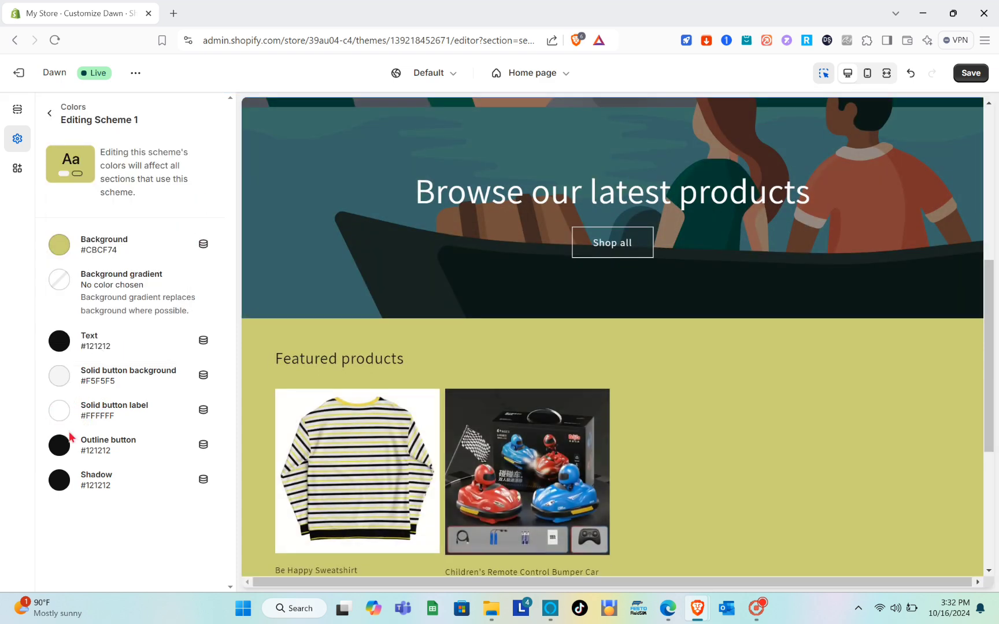
left_click(49, 113)
scroll(120, 308, "up", 1)
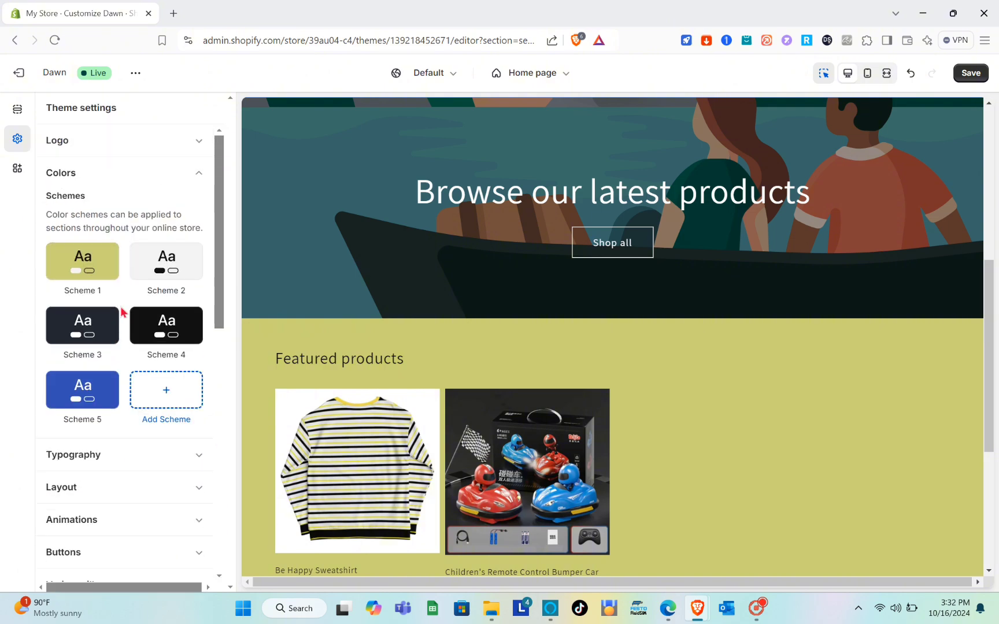
scroll(322, 288, "up", 6)
scroll(321, 288, "down", 2)
scroll(321, 290, "down", 6)
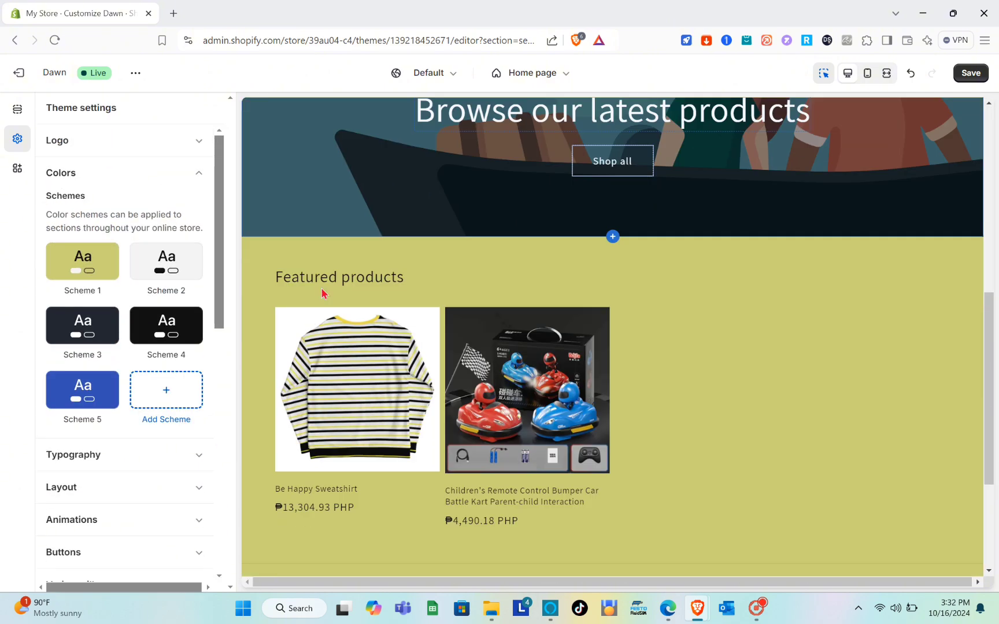
scroll(321, 290, "up", 3)
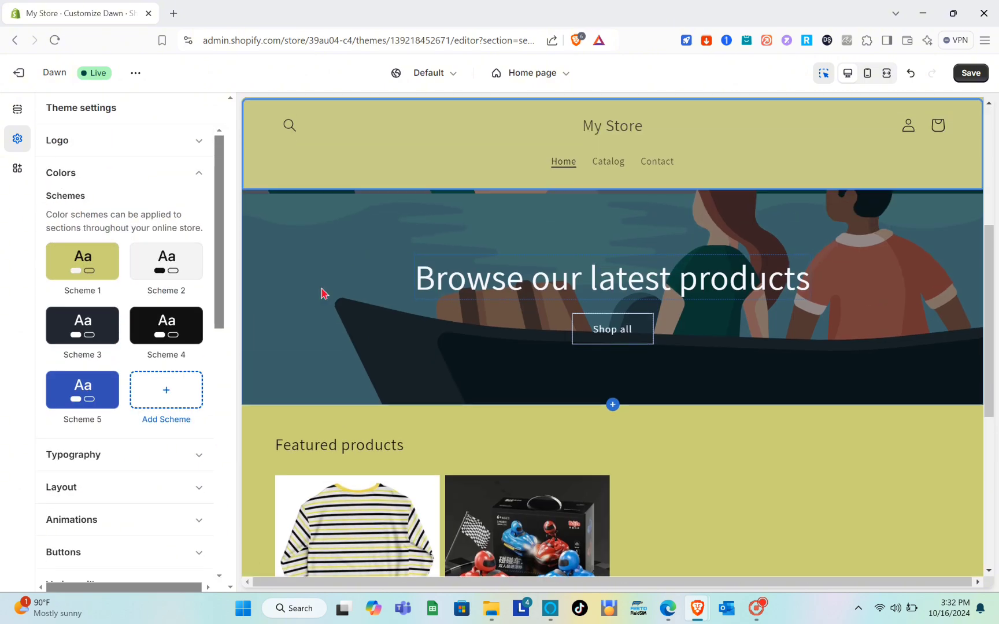
Open the Typography settings and preview Arimo as the heading font, closing the font picker without selecting it.
left_click(194, 177)
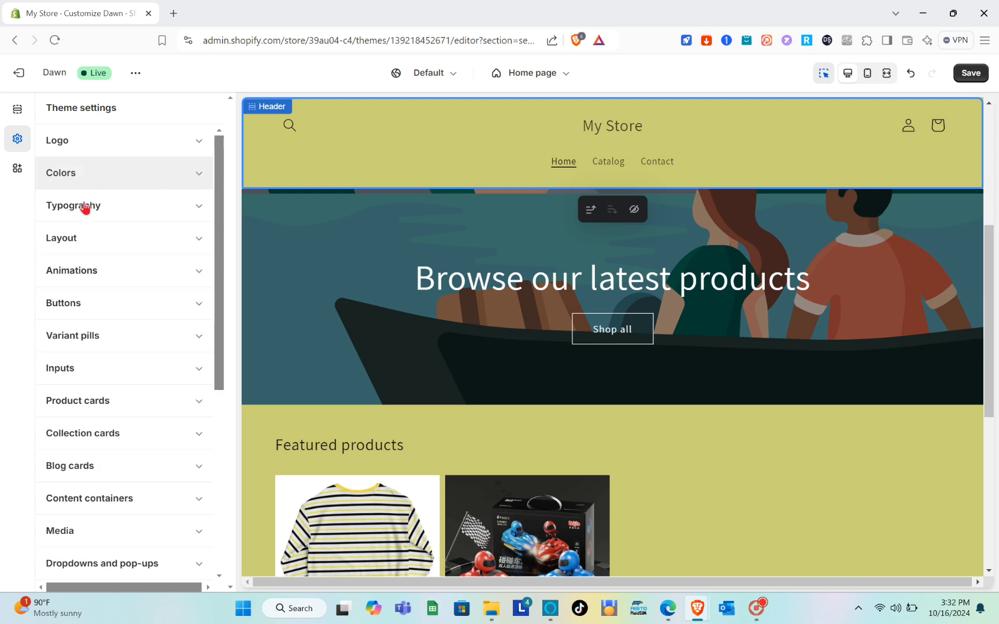
left_click(153, 215)
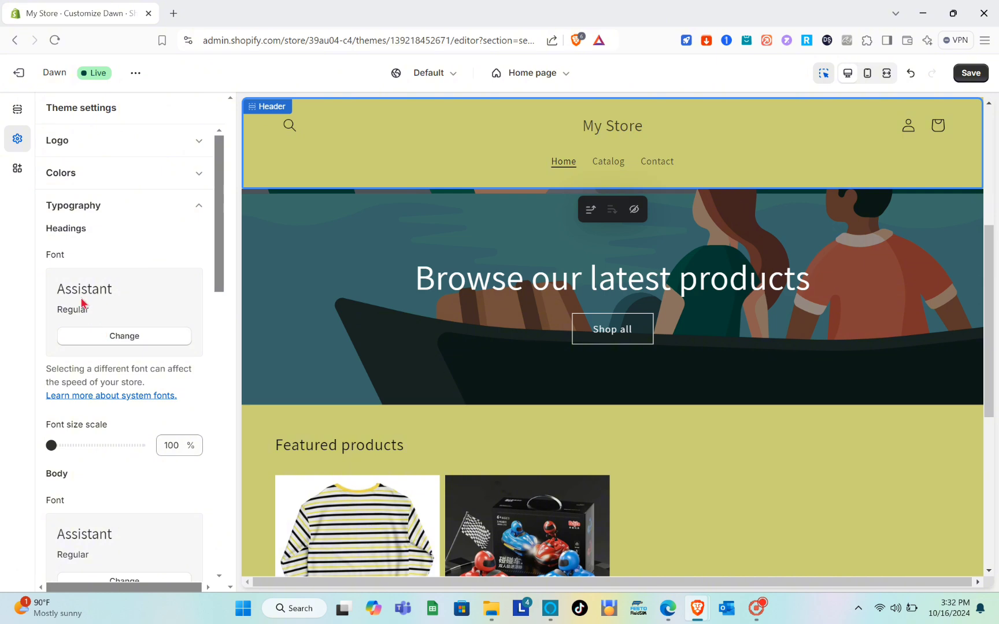
left_click(104, 336)
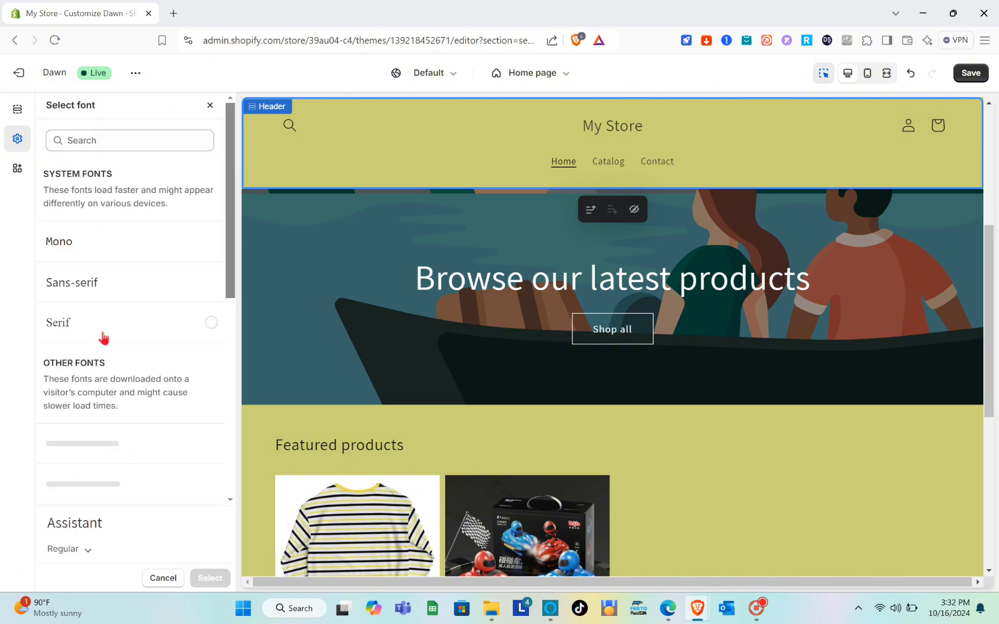
left_click(75, 136)
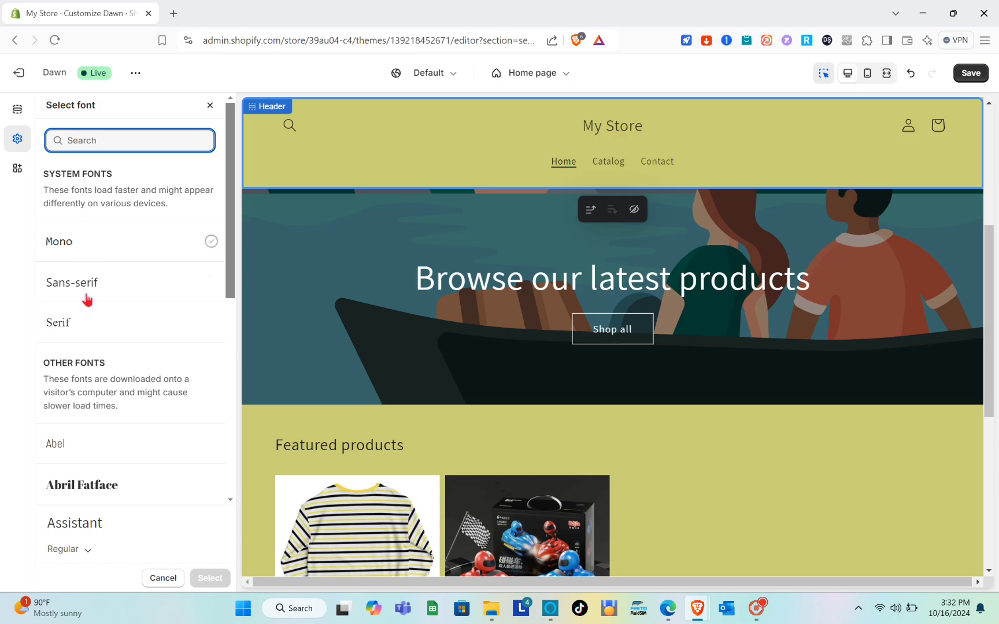
scroll(87, 297, "down", 6)
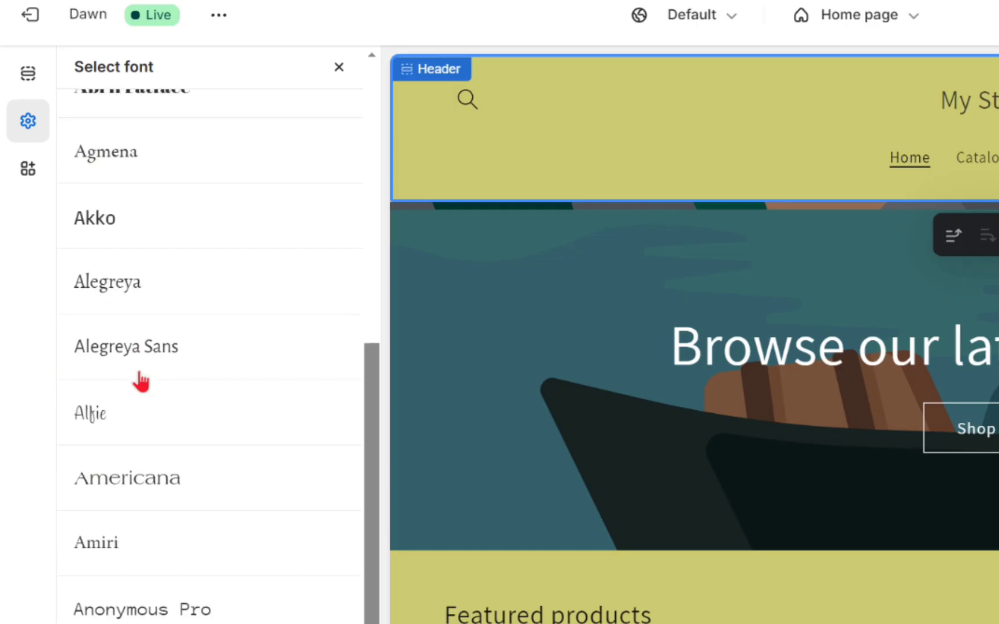
scroll(141, 376, "down", 8)
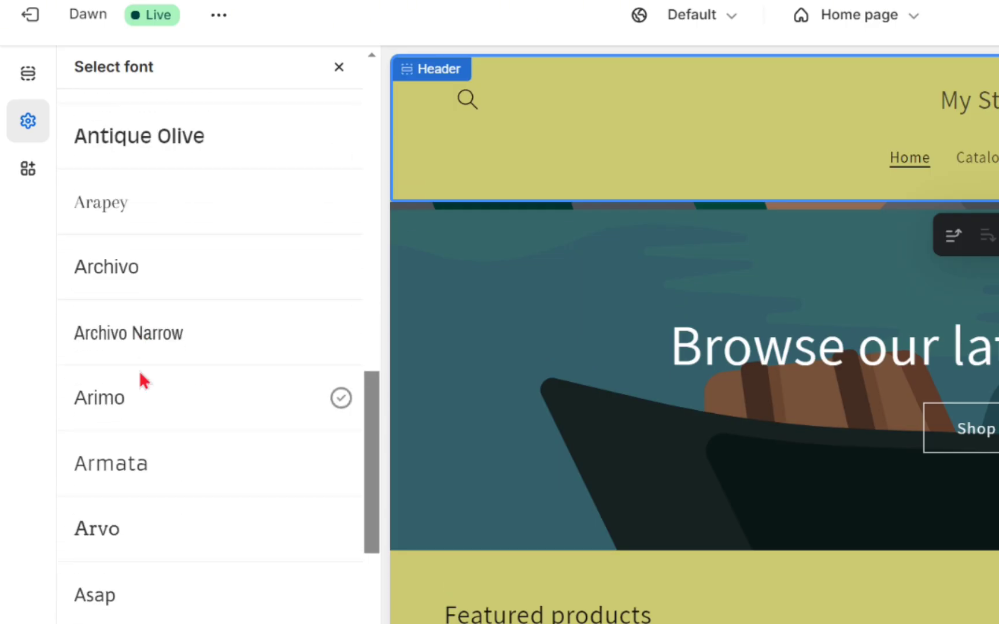
left_click(146, 416)
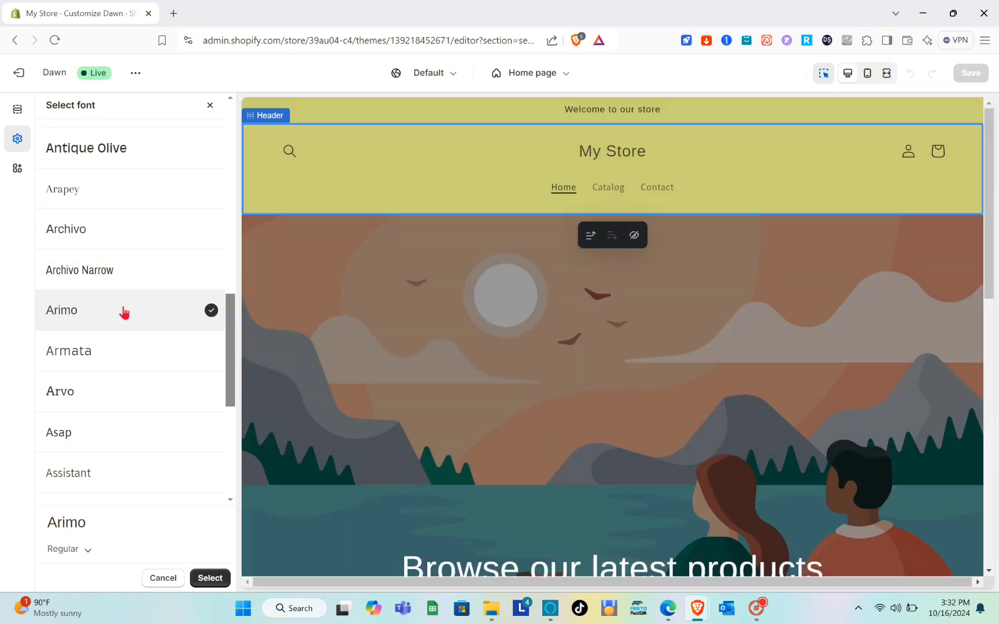
left_click(209, 105)
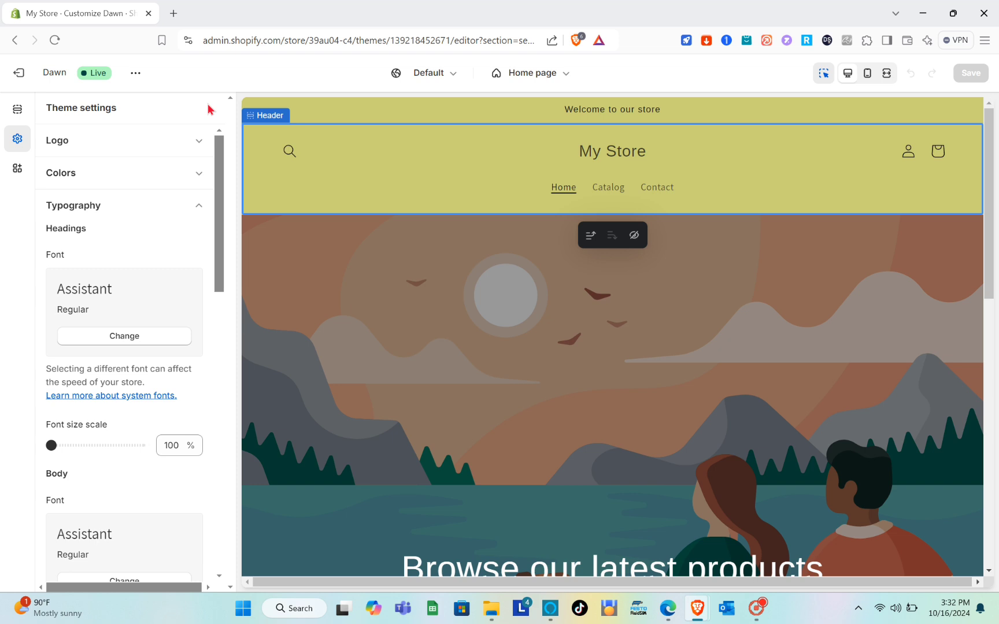
Try raising the heading font size scale to 115%, then return it to 100%.
scroll(115, 278, "down", 3)
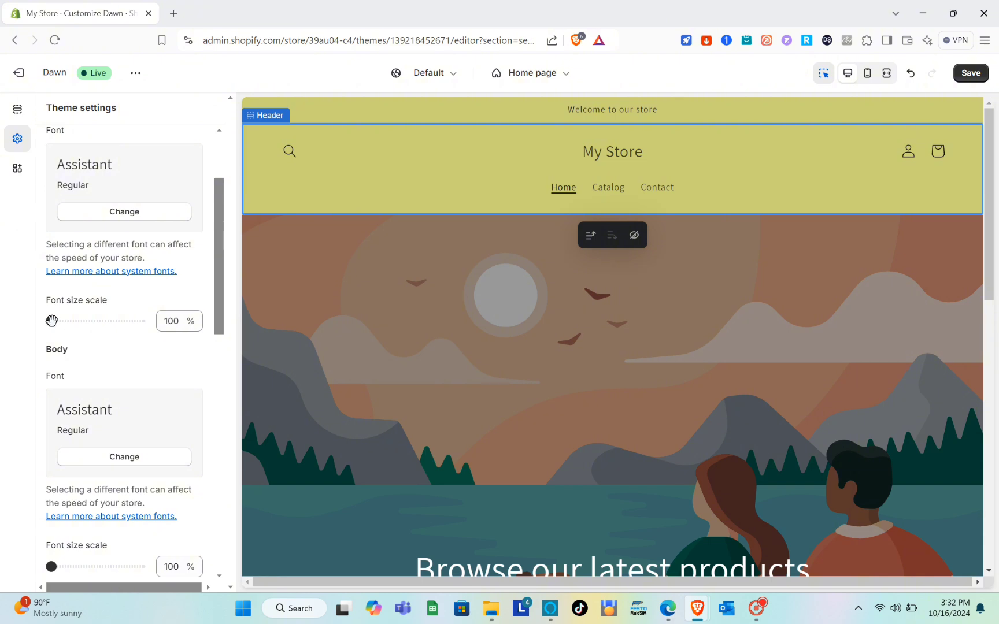
left_click_drag(51, 321, 77, 322)
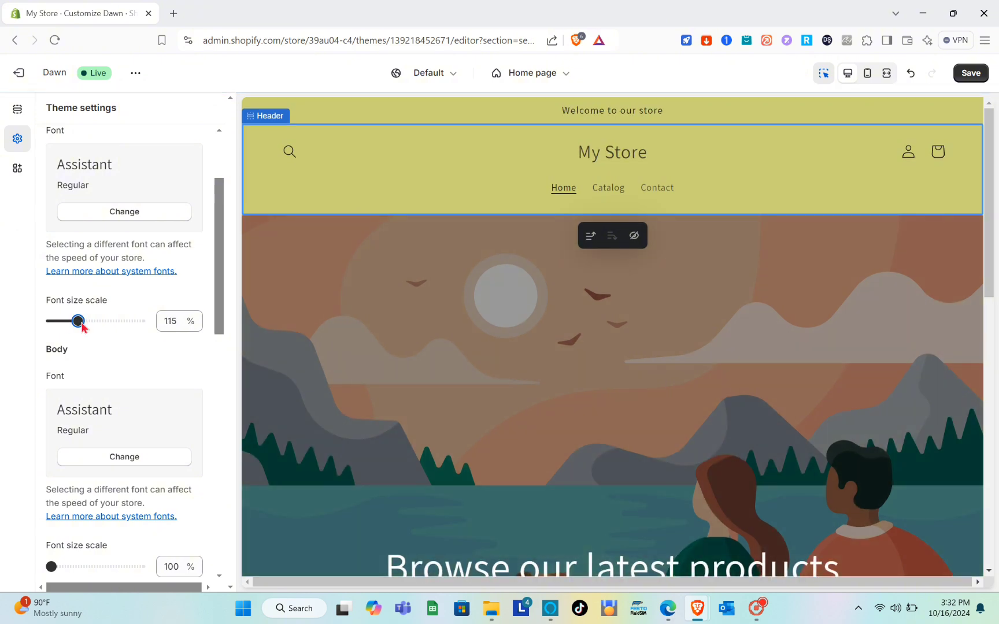
left_click_drag(78, 321, 1, 328)
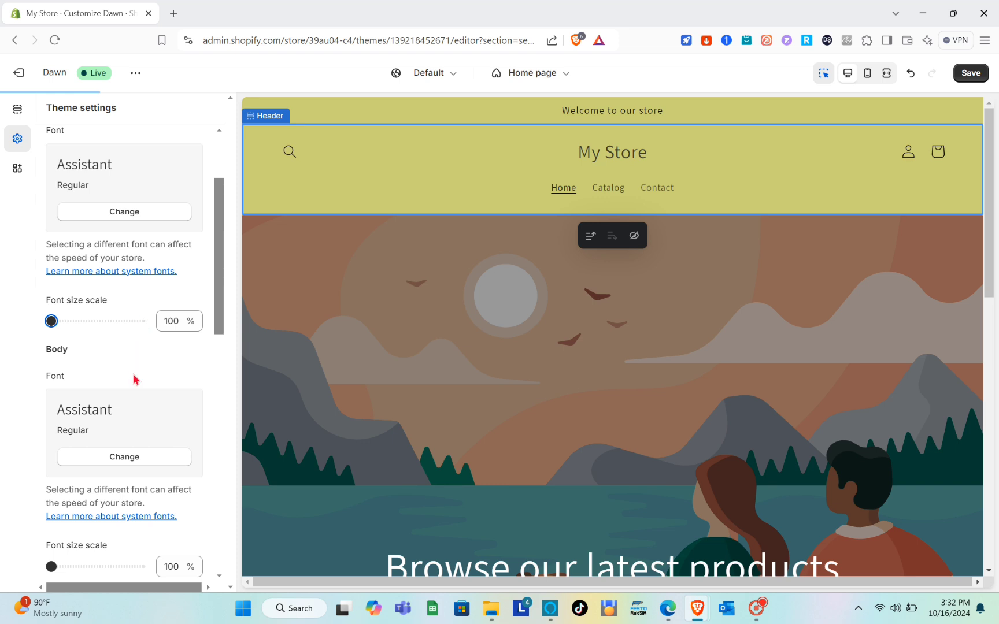
Collapse Typography and review the Layout settings for page width, section spacing and grid spacing.
scroll(134, 379, "down", 3)
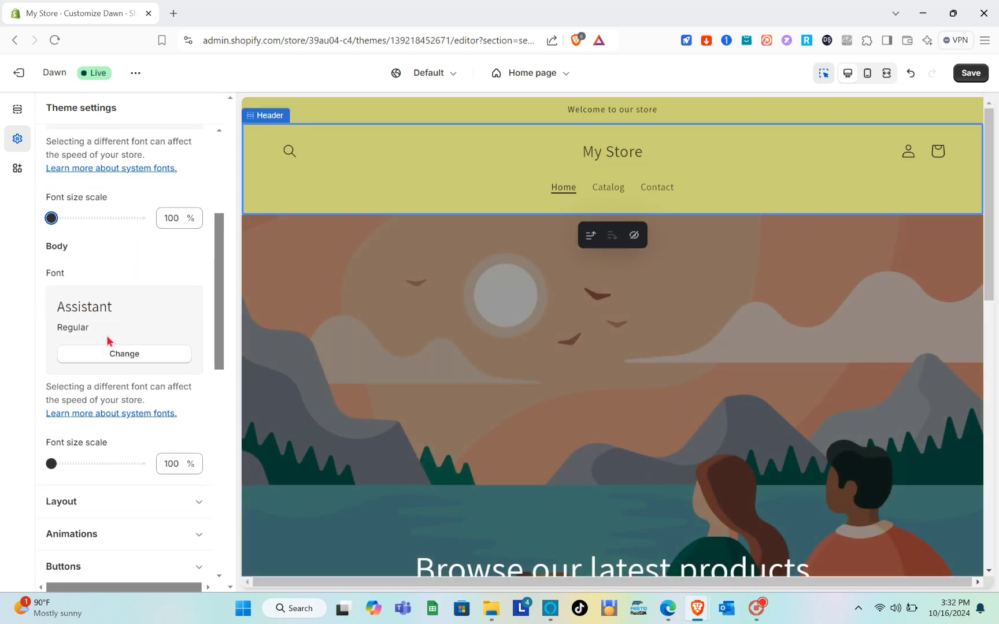
scroll(107, 335, "down", 4)
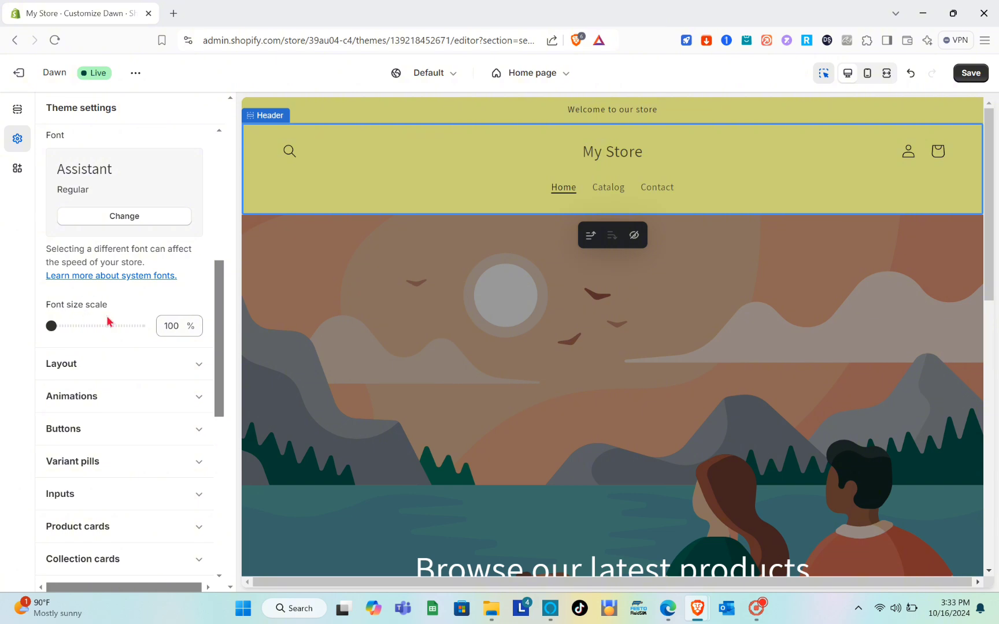
scroll(107, 322, "up", 3)
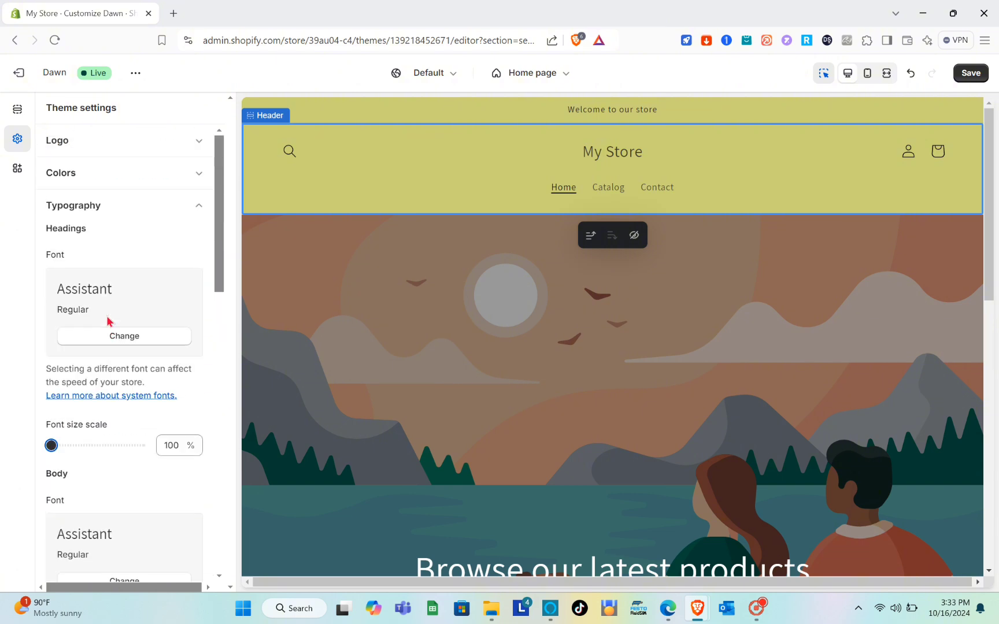
left_click(198, 214)
left_click(147, 251)
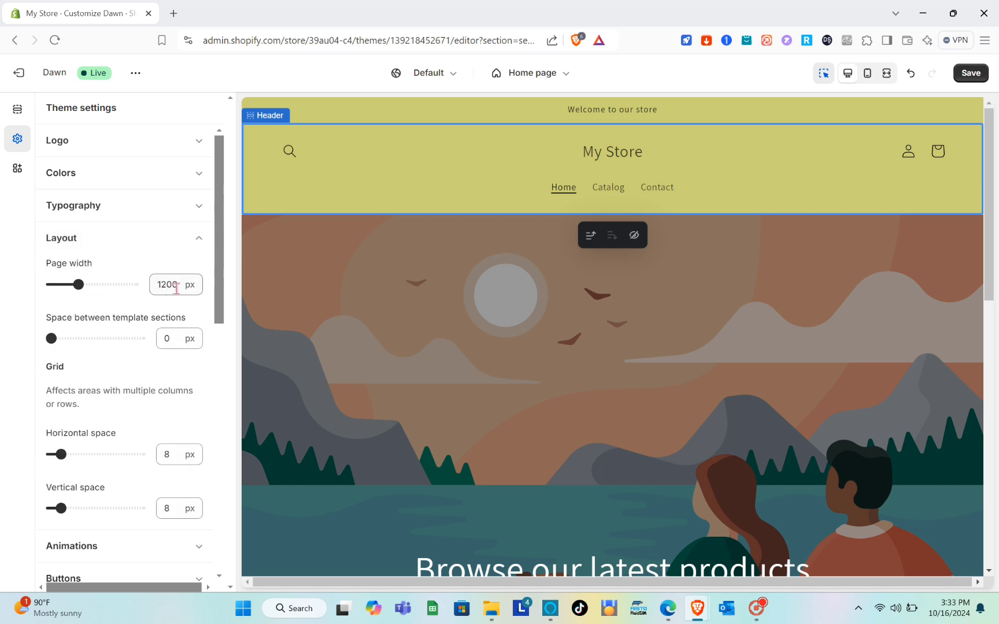
scroll(111, 295, "down", 1)
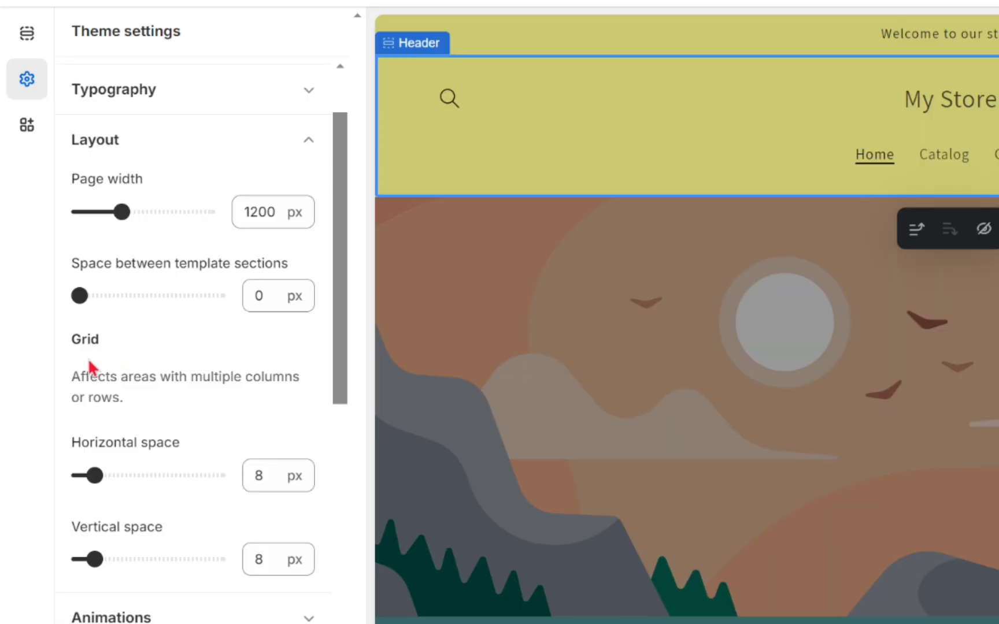
scroll(75, 317, "down", 2)
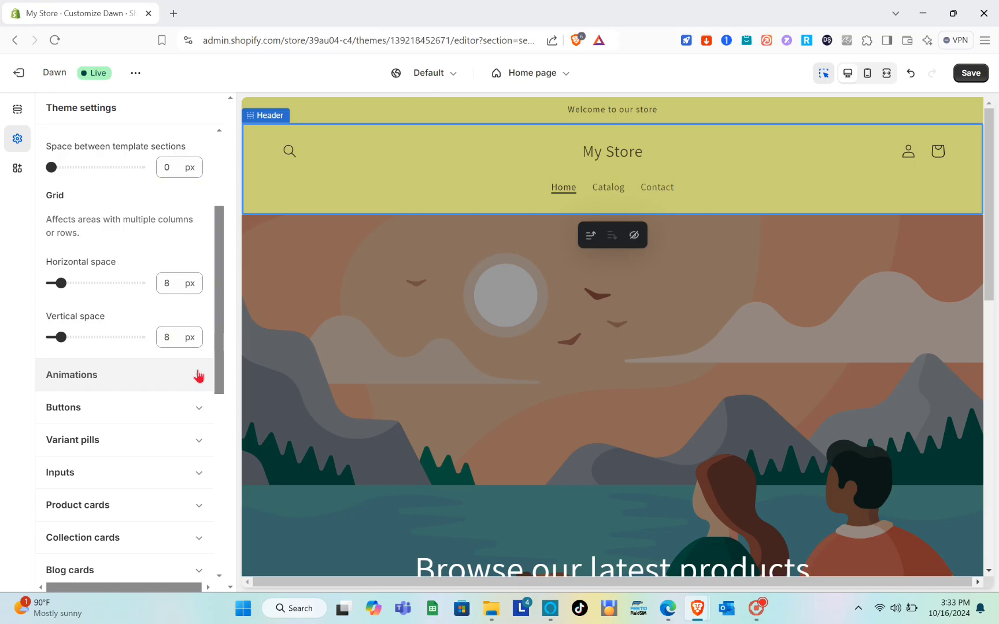
Open the Animations settings and set the hover effect to Vertical lift.
left_click(199, 377)
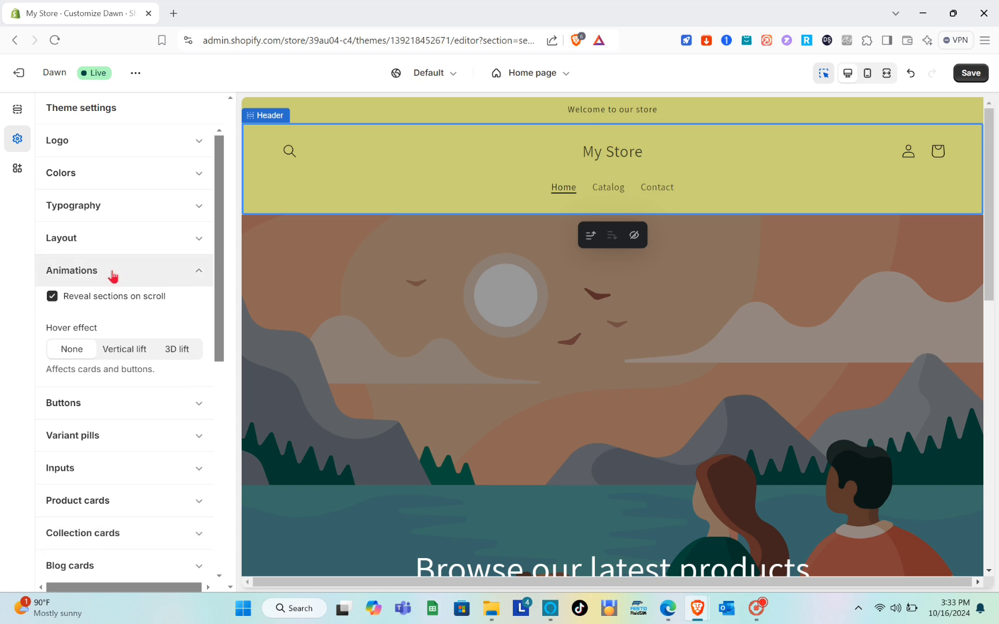
scroll(93, 305, "down", 2)
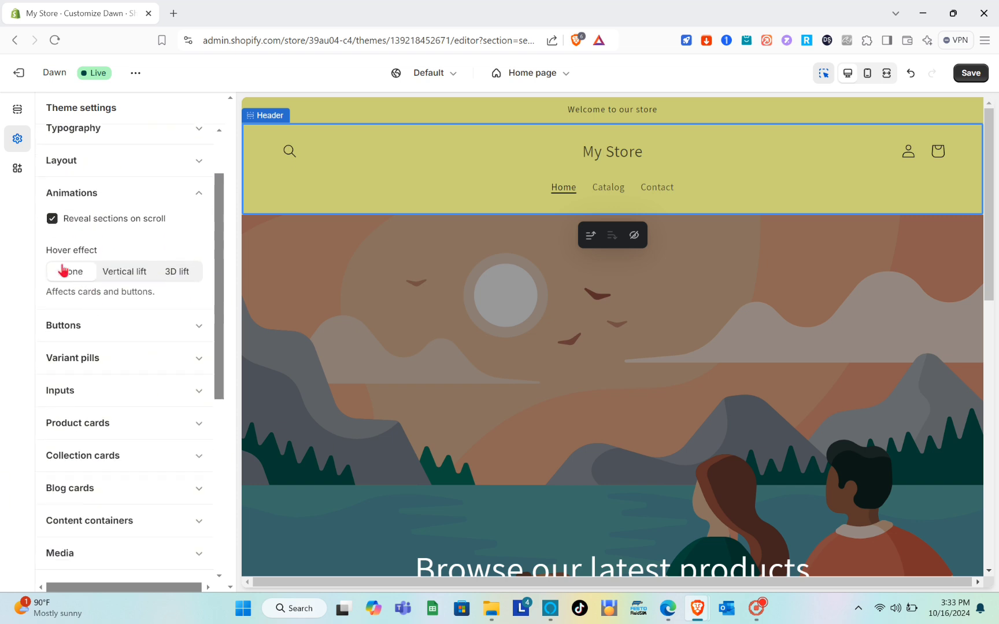
left_click(122, 273)
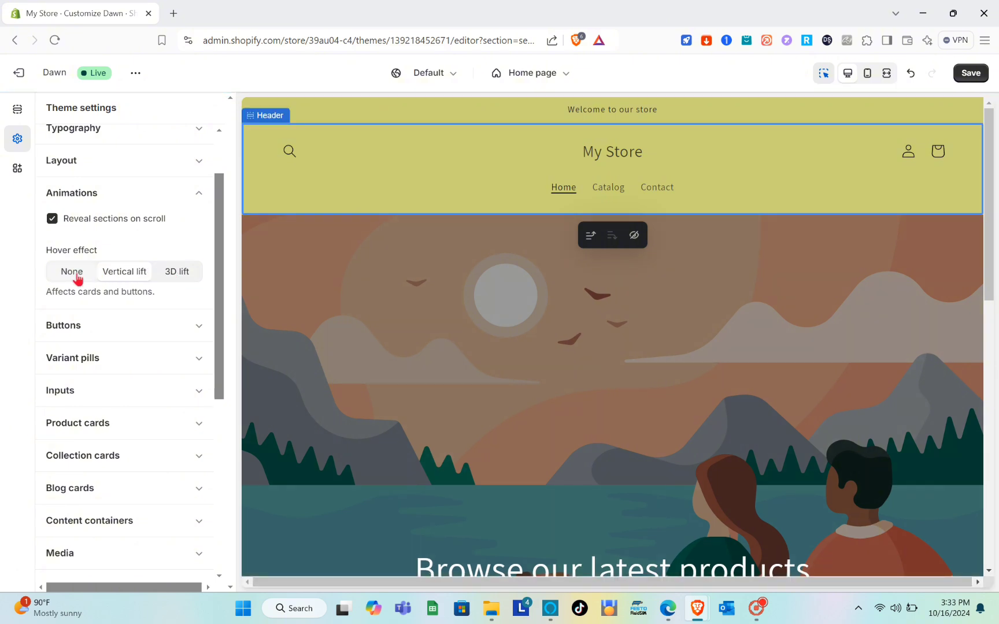
scroll(131, 283, "down", 1)
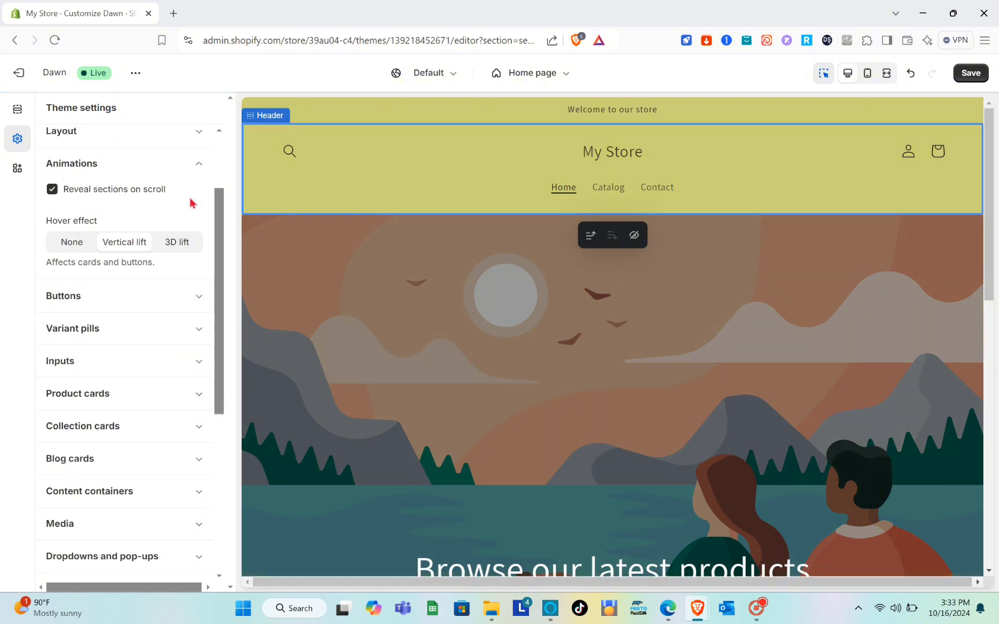
left_click(204, 160)
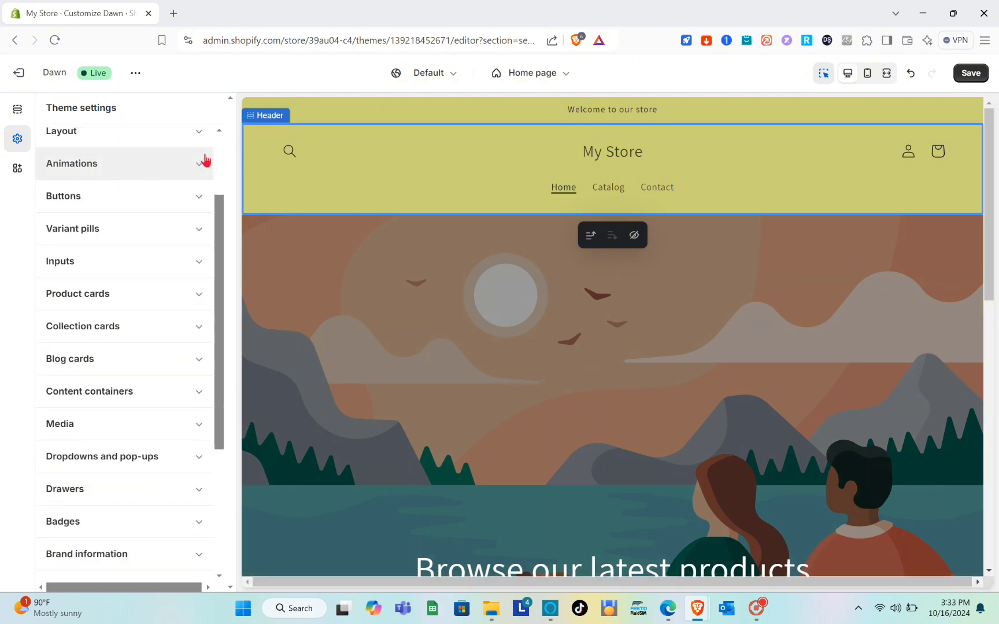
Open the Buttons settings and review the border and shadow options before collapsing them.
left_click(191, 196)
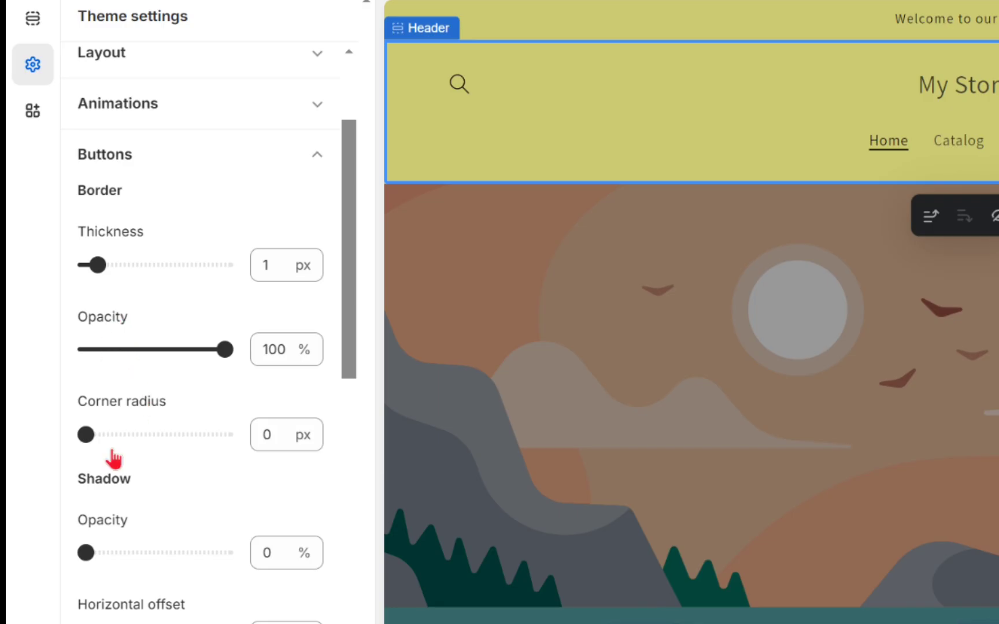
scroll(114, 458, "down", 2)
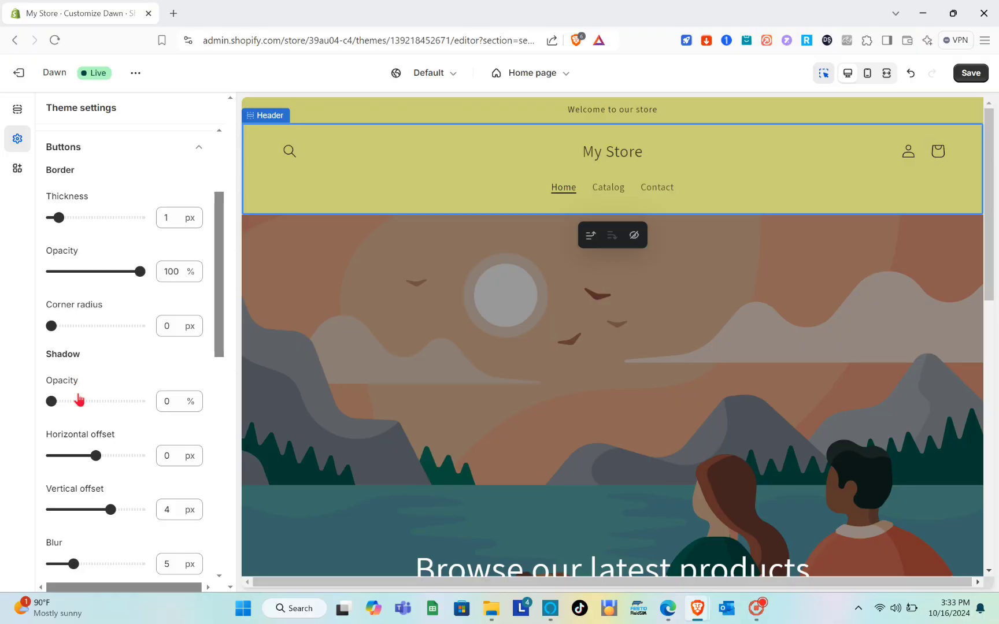
scroll(79, 400, "down", 3)
scroll(101, 383, "up", 6)
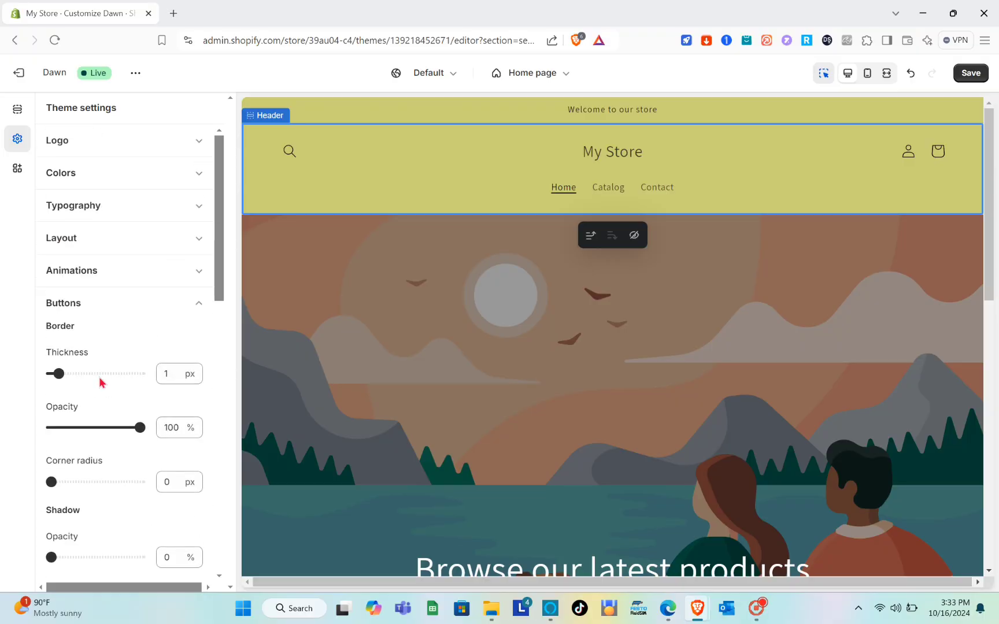
left_click(198, 301)
Scroll through the remaining theme settings categories.
scroll(200, 299, "down", 1)
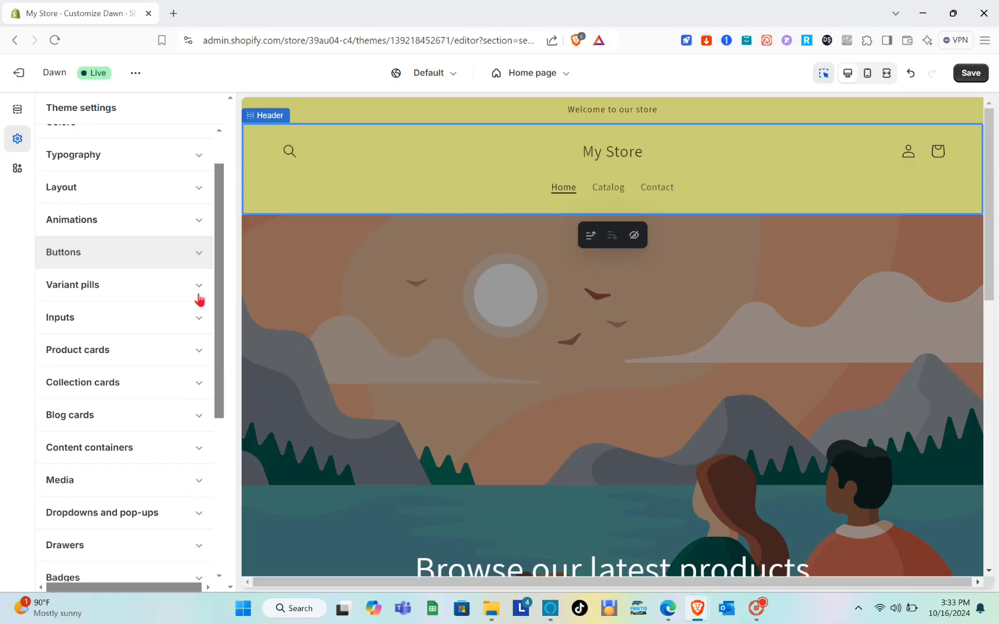
scroll(199, 299, "down", 2)
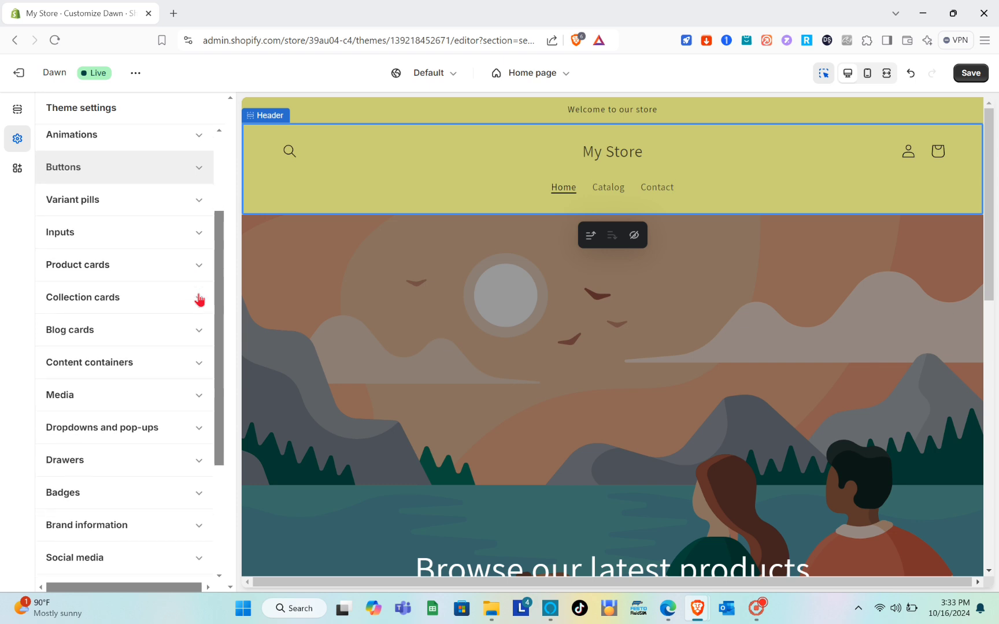
scroll(199, 299, "down", 2)
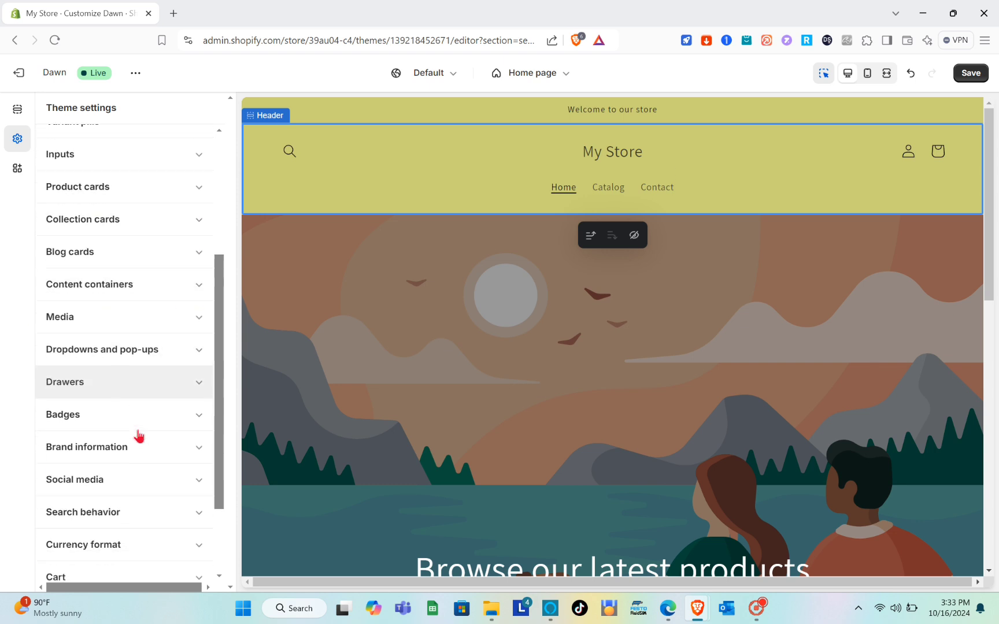
scroll(139, 436, "down", 1)
scroll(138, 263, "up", 3)
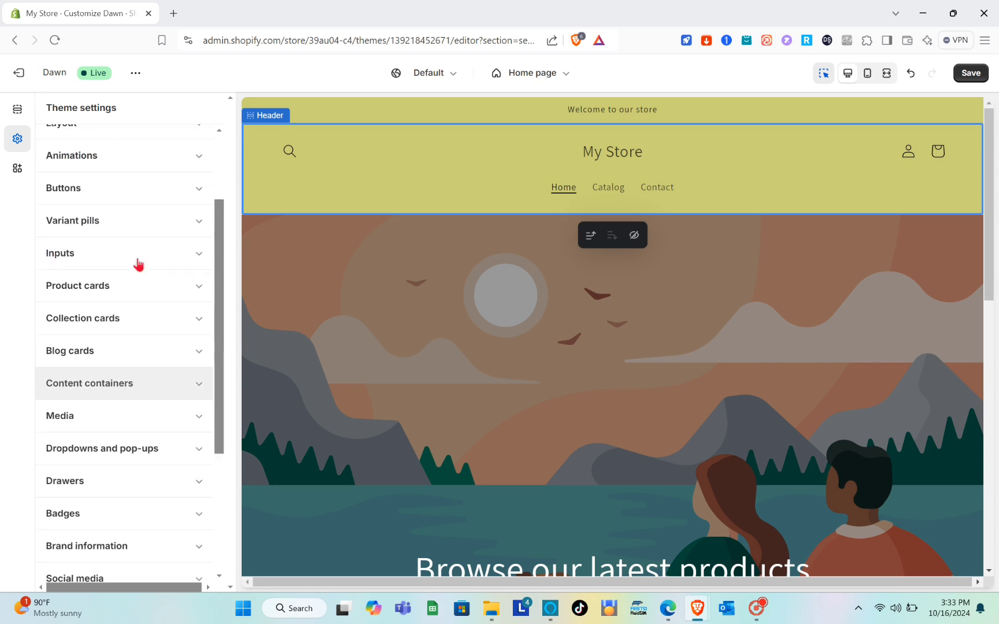
scroll(138, 264, "up", 2)
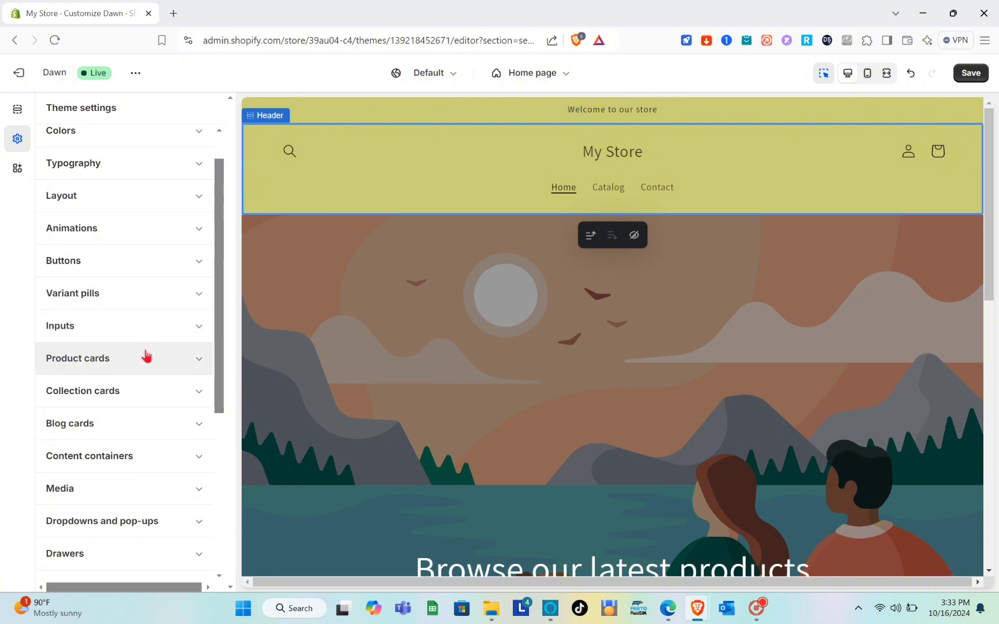
scroll(147, 356, "down", 1)
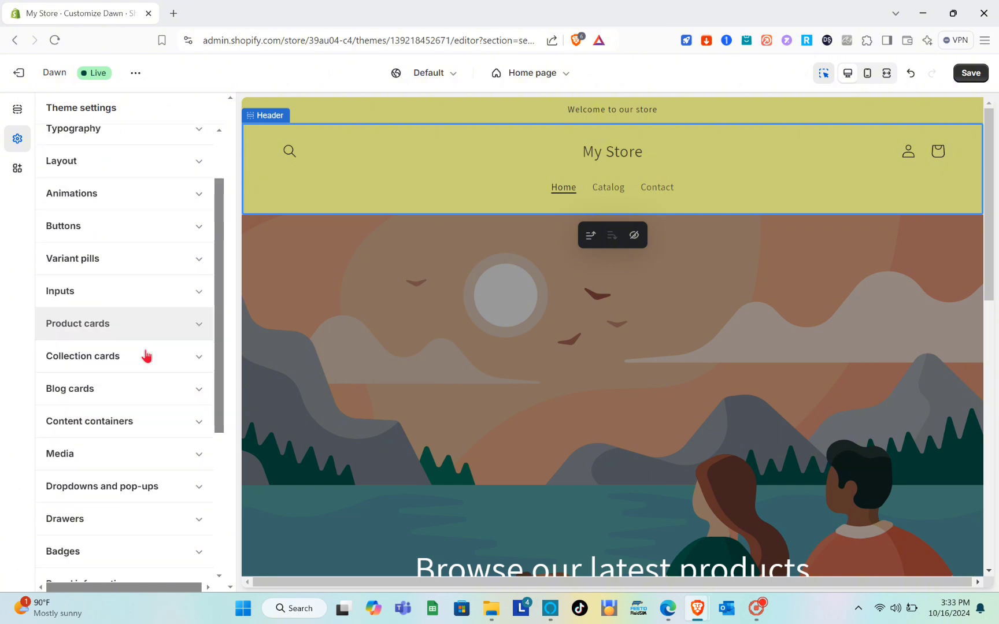
Open the Blog cards settings and set the card style to Card.
left_click(131, 397)
scroll(131, 396, "down", 3)
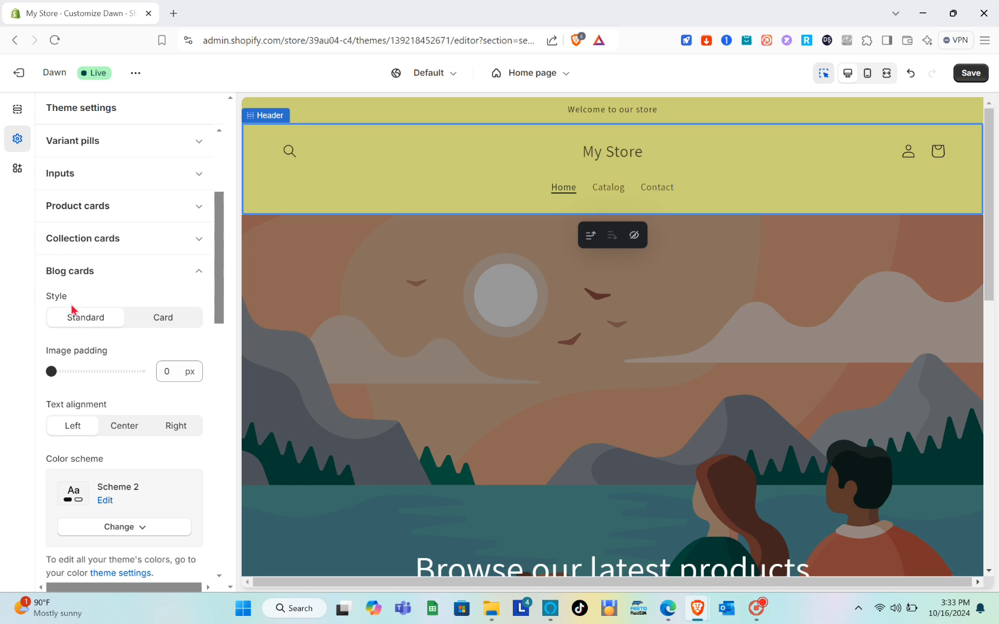
left_click(141, 326)
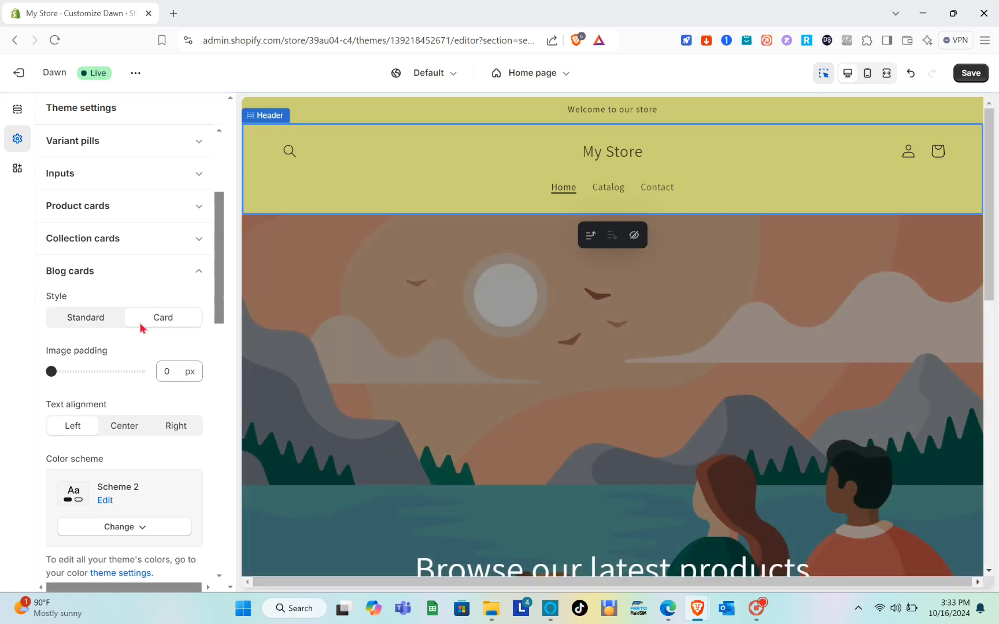
Set the blog cards' text alignment to Center.
scroll(141, 328, "down", 1)
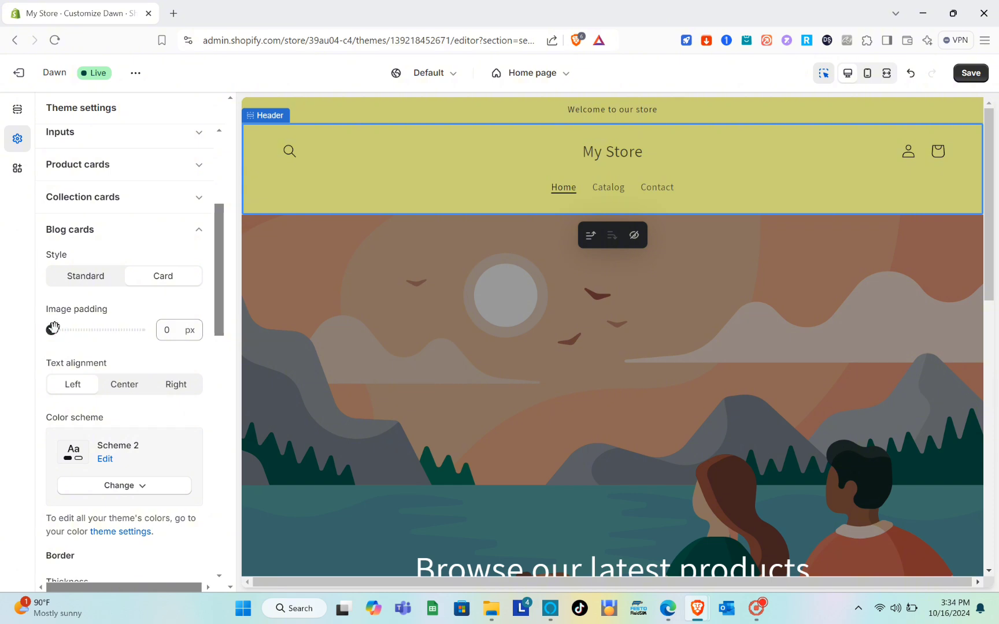
scroll(152, 332, "down", 2)
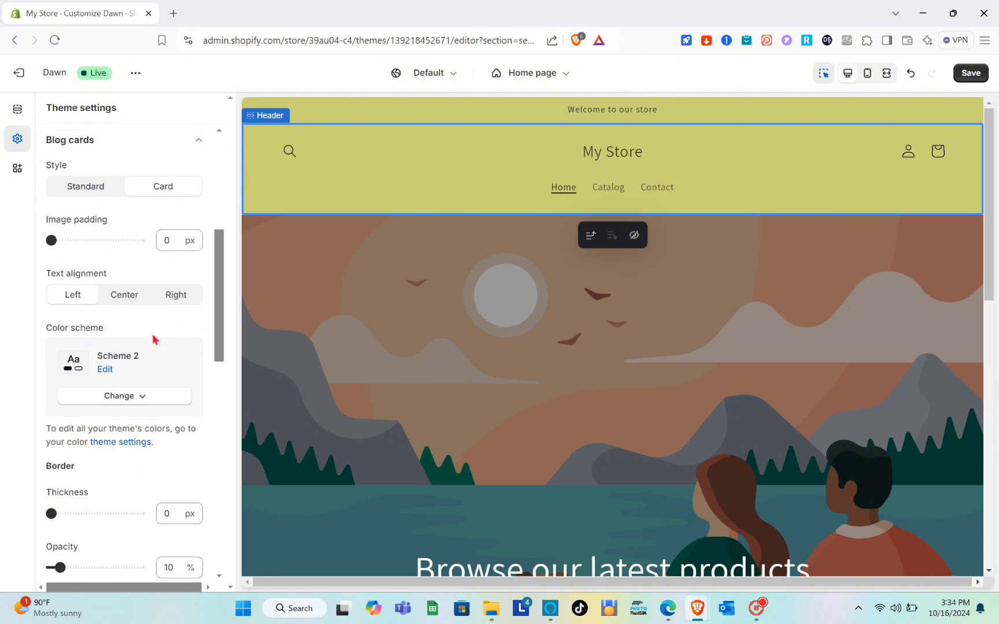
left_click(120, 293)
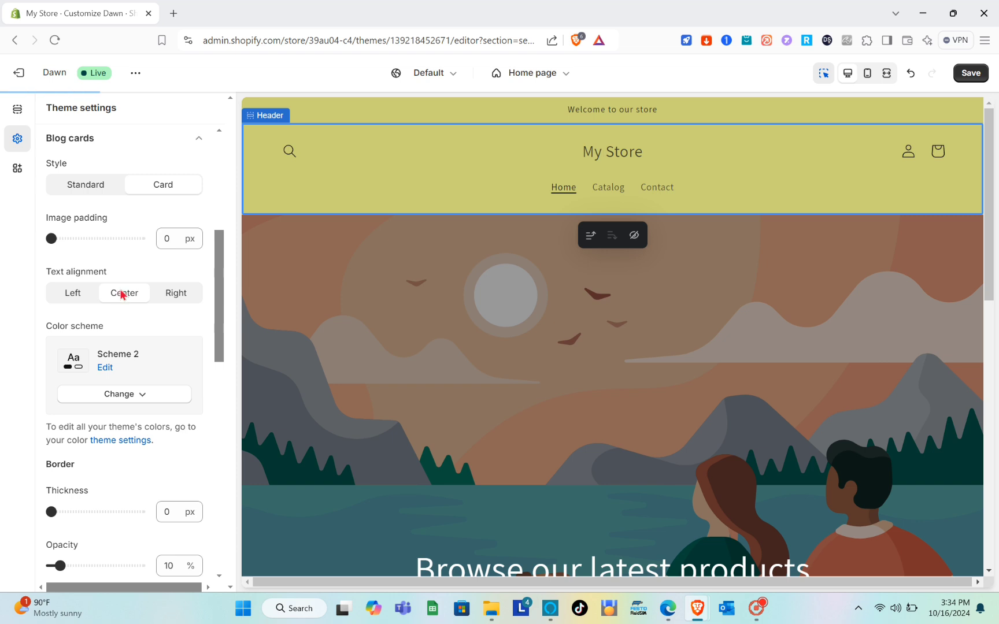
Change the blog cards' color scheme to Scheme 1.
scroll(122, 292, "down", 1)
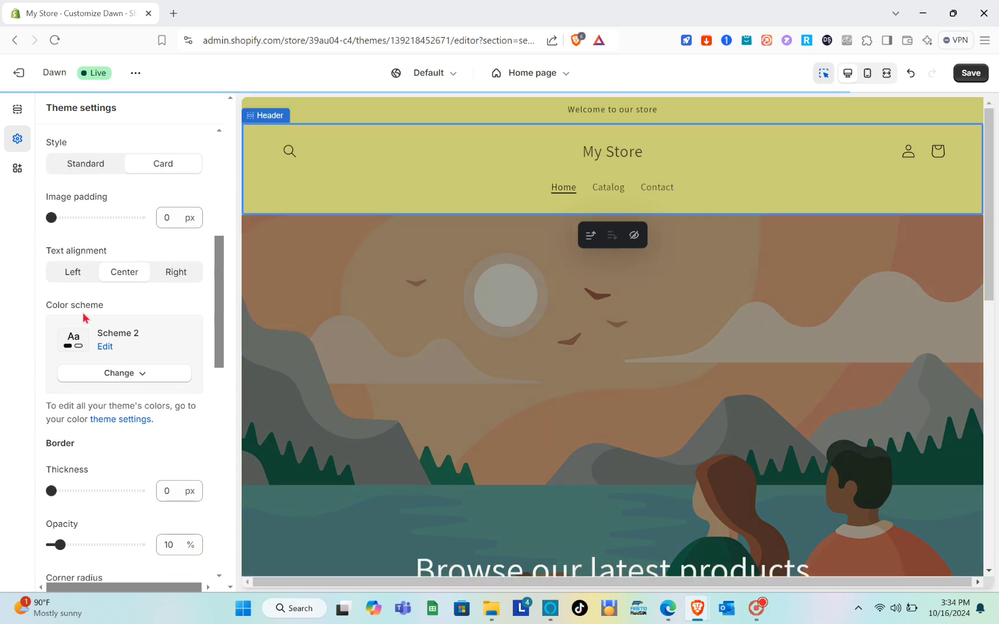
scroll(90, 311, "up", 2)
scroll(91, 312, "down", 1)
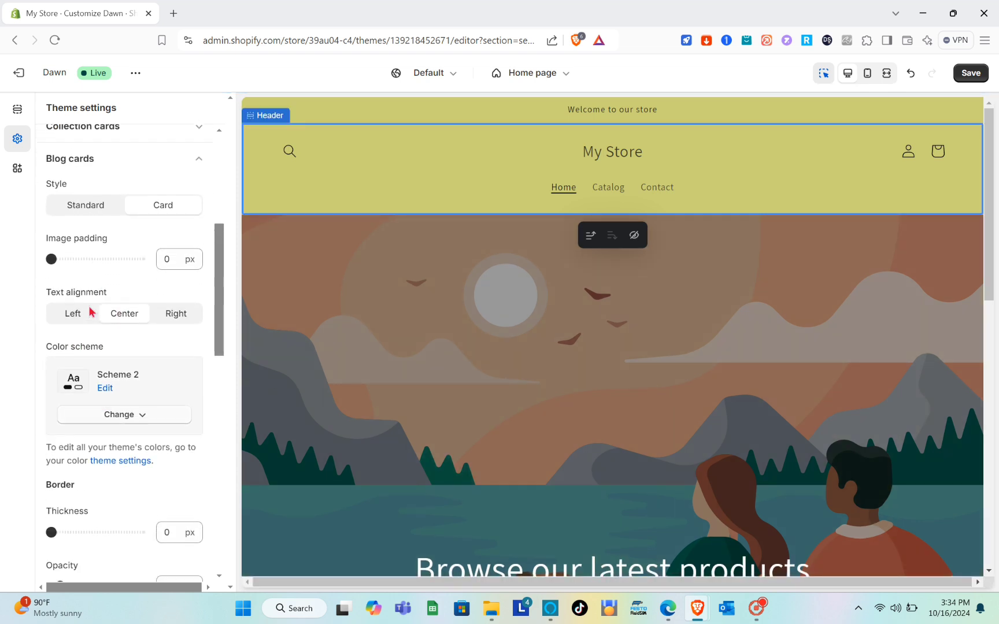
left_click(102, 416)
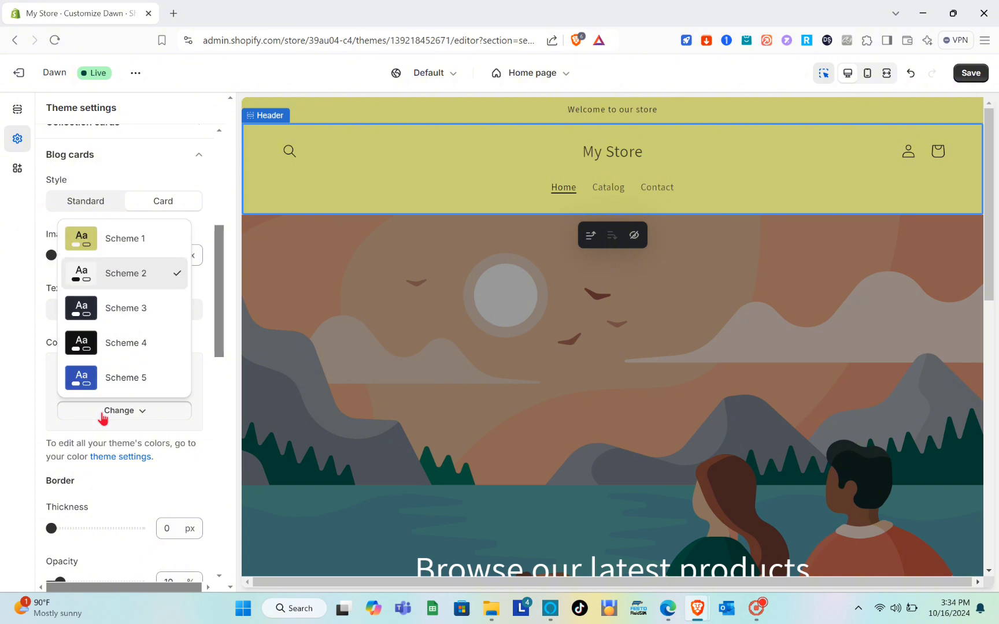
left_click(117, 247)
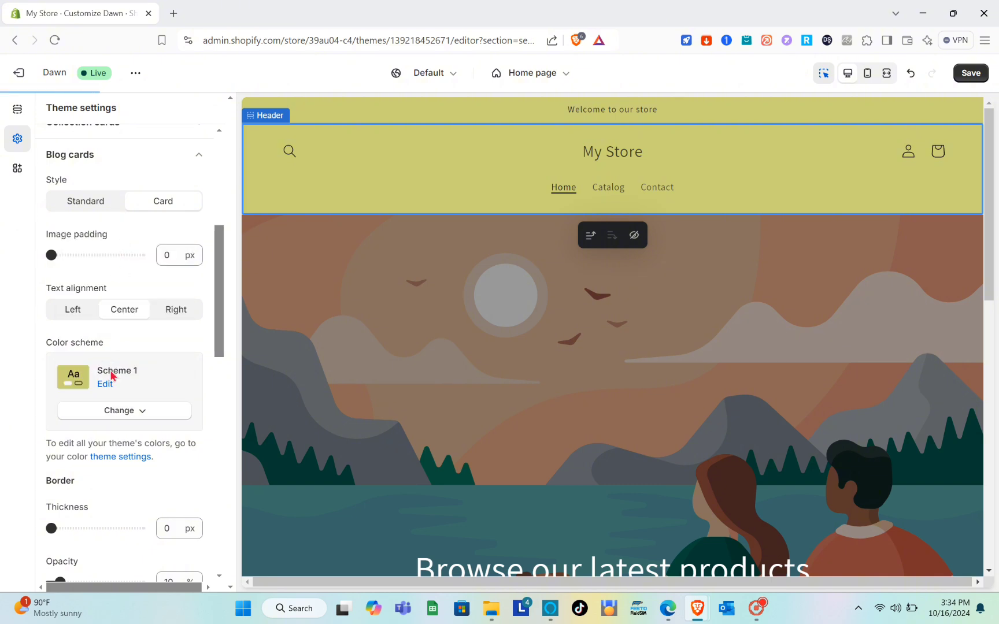
Review the blog card border and shadow options, the remaining setting categories and the Logo settings.
scroll(109, 370, "down", 3)
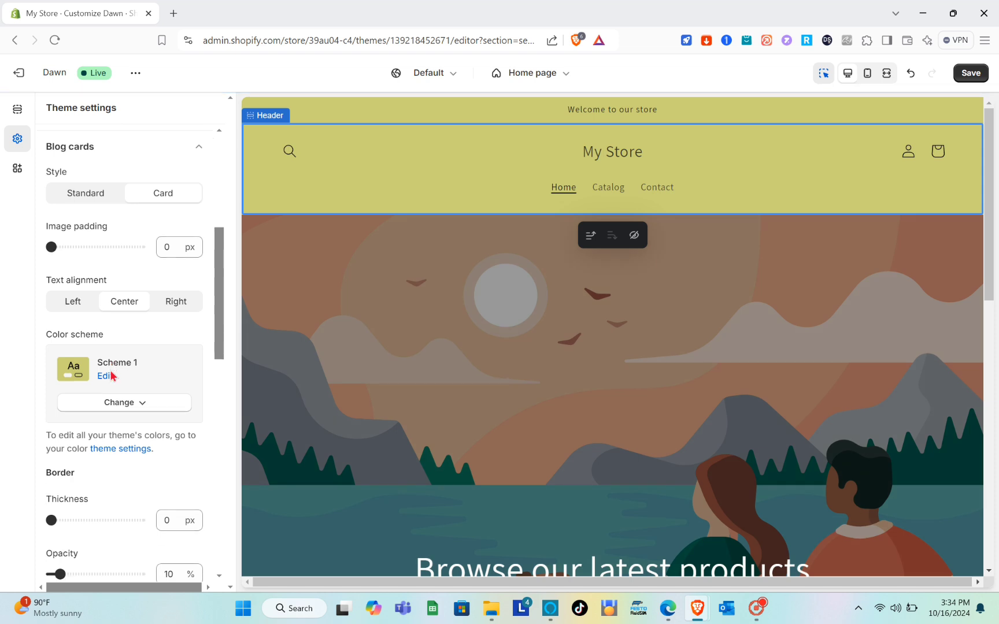
scroll(110, 370, "down", 3)
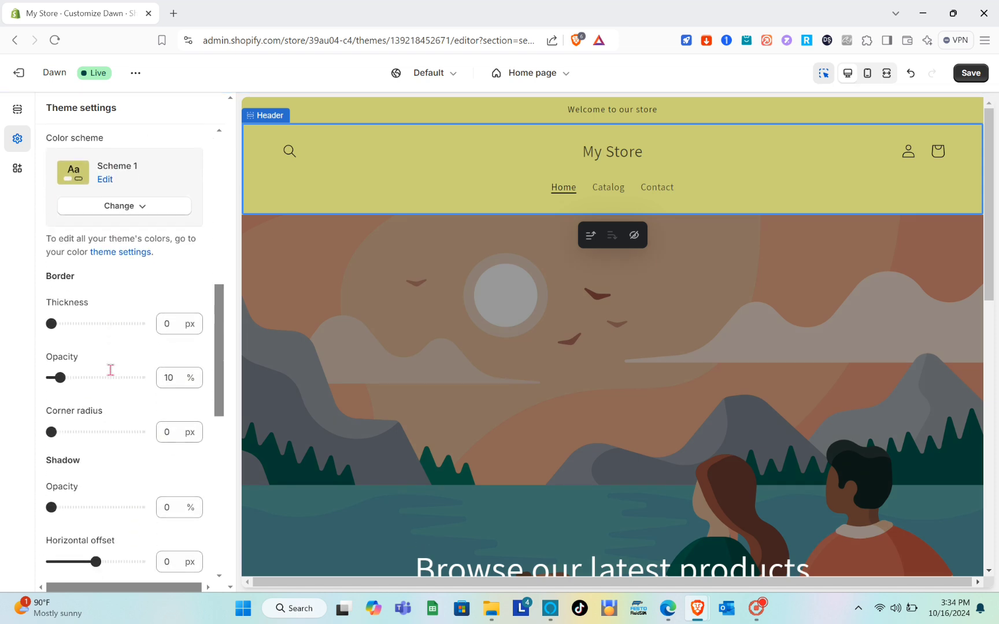
scroll(111, 377, "down", 8)
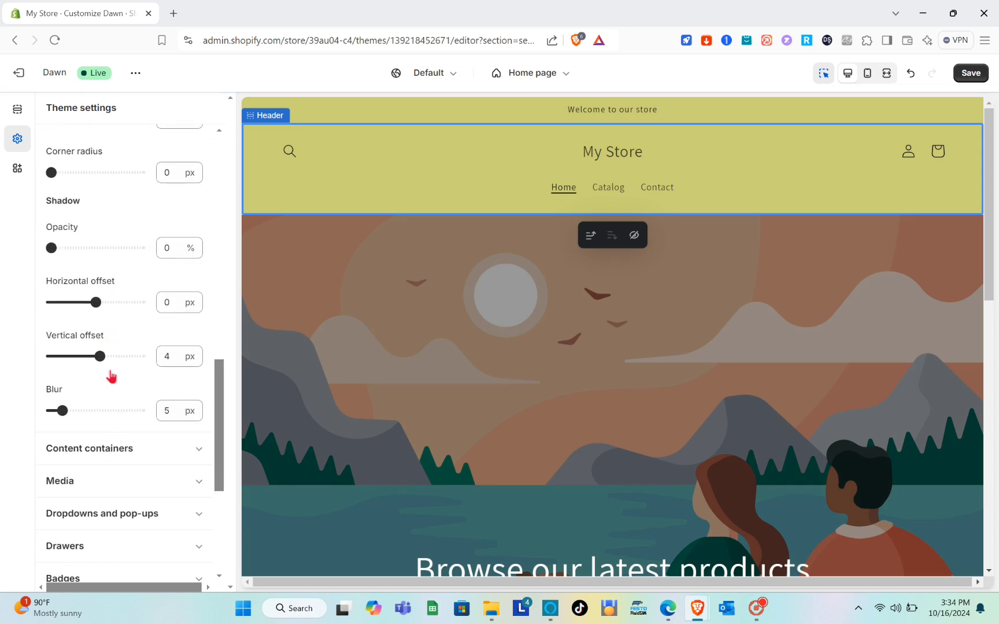
scroll(111, 376, "down", 3)
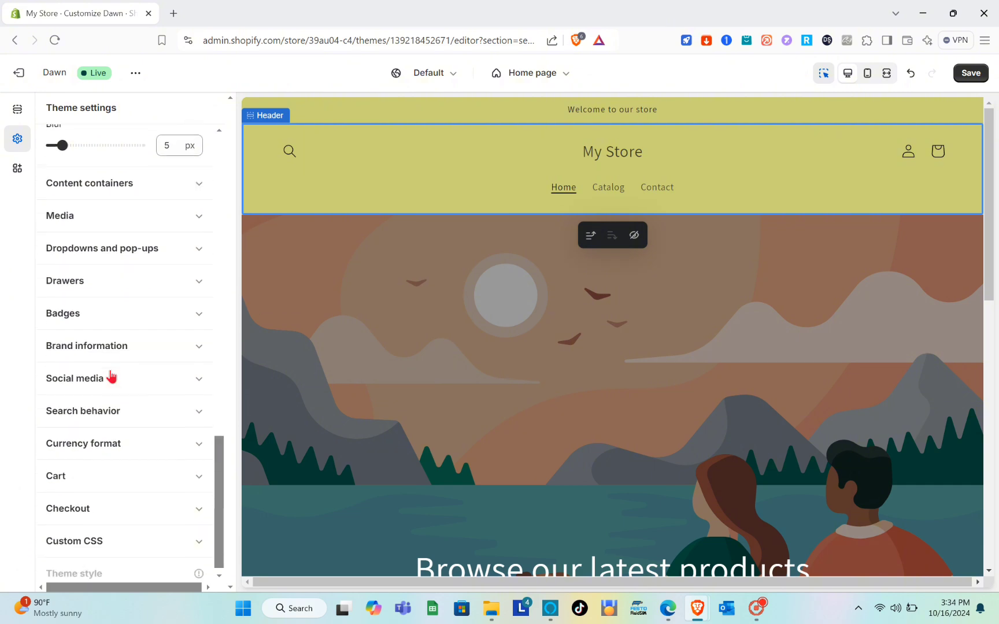
scroll(112, 376, "up", 20)
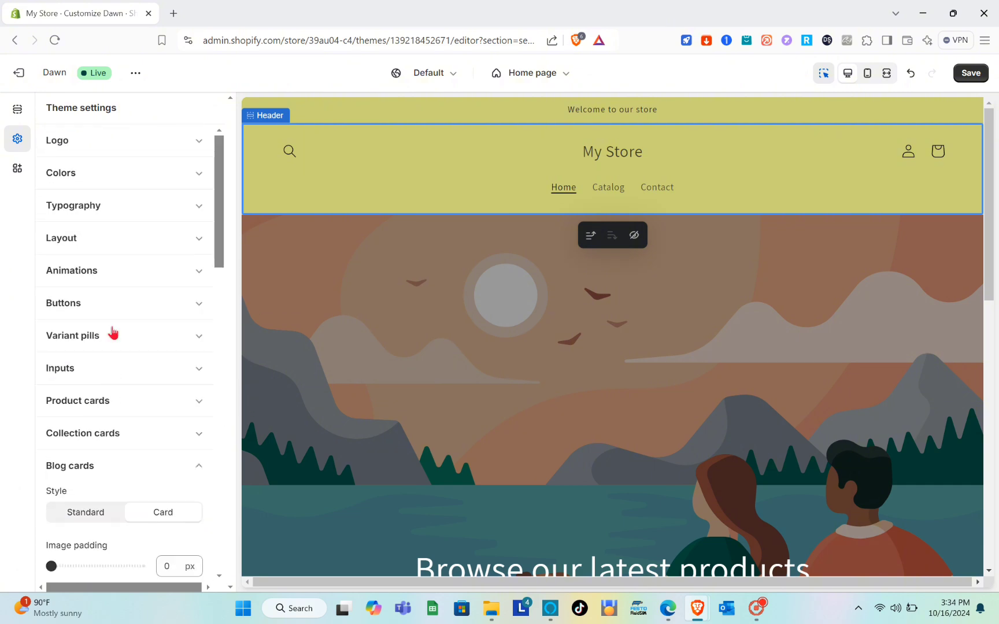
left_click(206, 139)
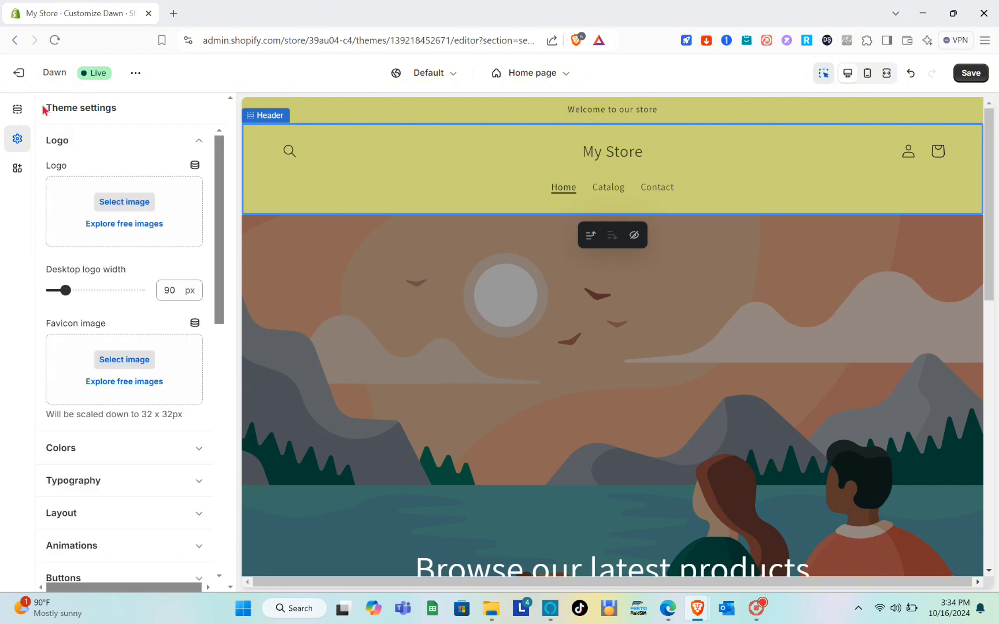
Select the header in the preview and review its section settings down to mobile layout and spacing.
left_click(347, 145)
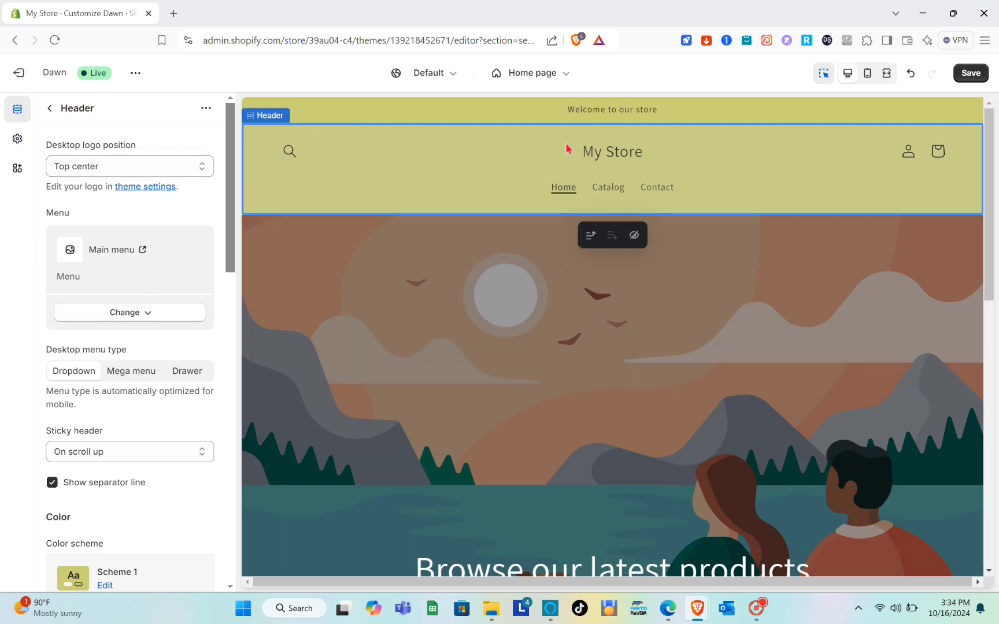
left_click(623, 157)
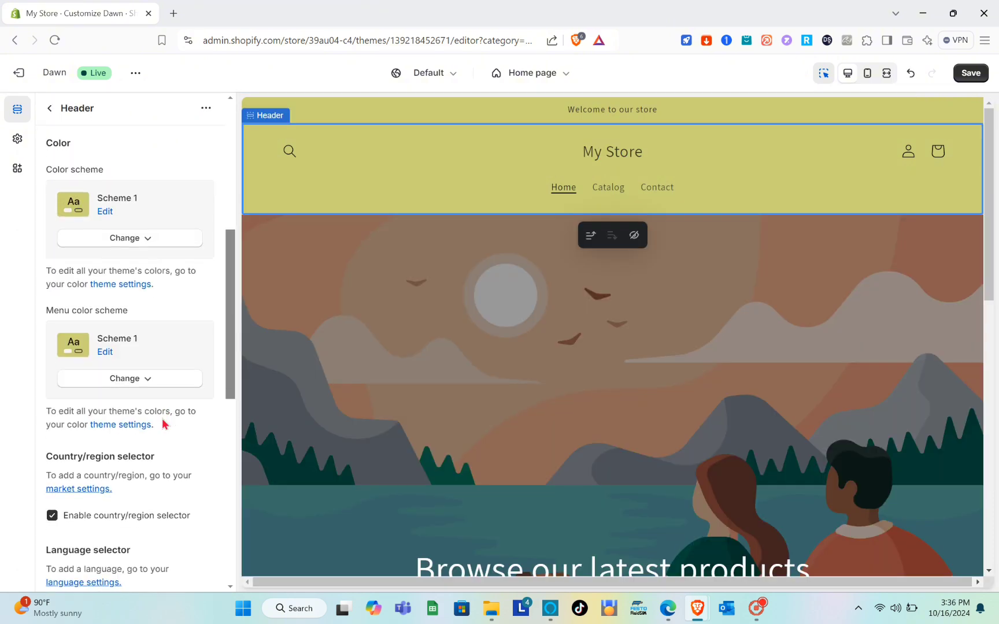
scroll(163, 425, "down", 5)
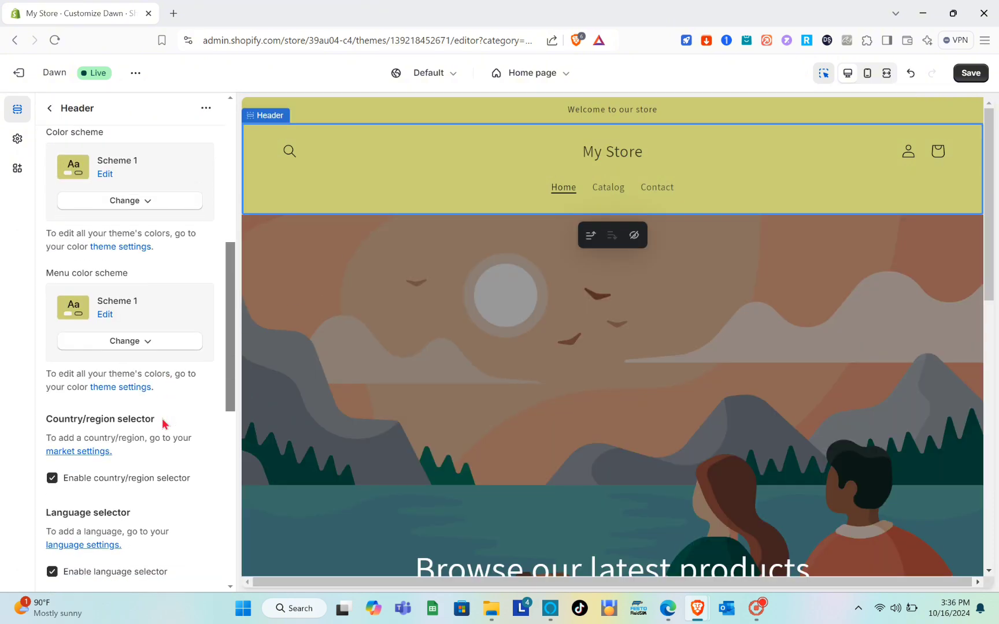
scroll(164, 425, "down", 4)
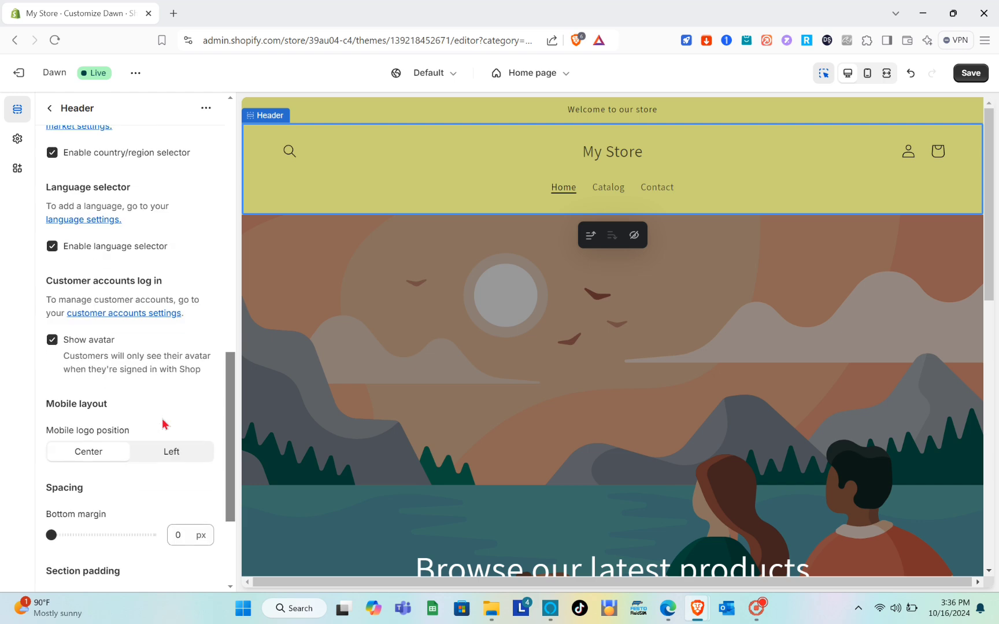
scroll(164, 425, "up", 15)
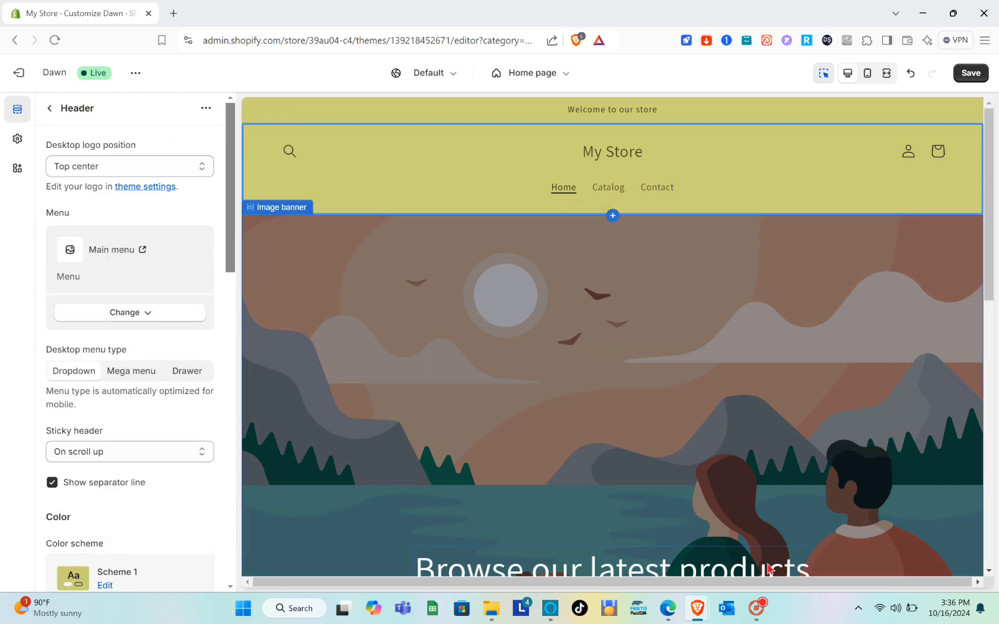
Set the header's desktop logo position to Middle left.
mouse_move(755, 608)
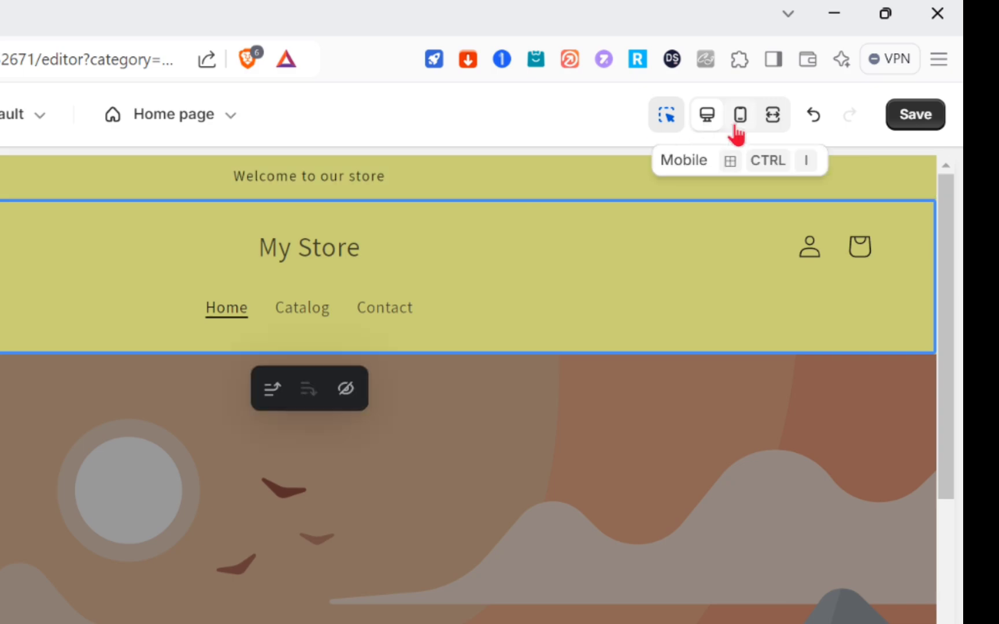
left_click(737, 127)
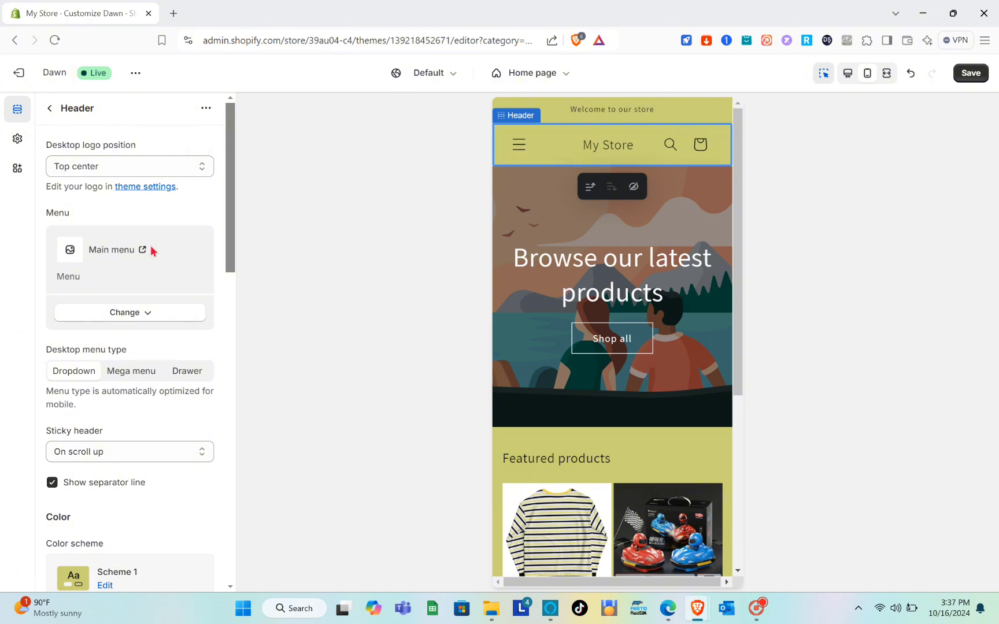
scroll(155, 286, "down", 2)
scroll(156, 284, "up", 2)
left_click(126, 173)
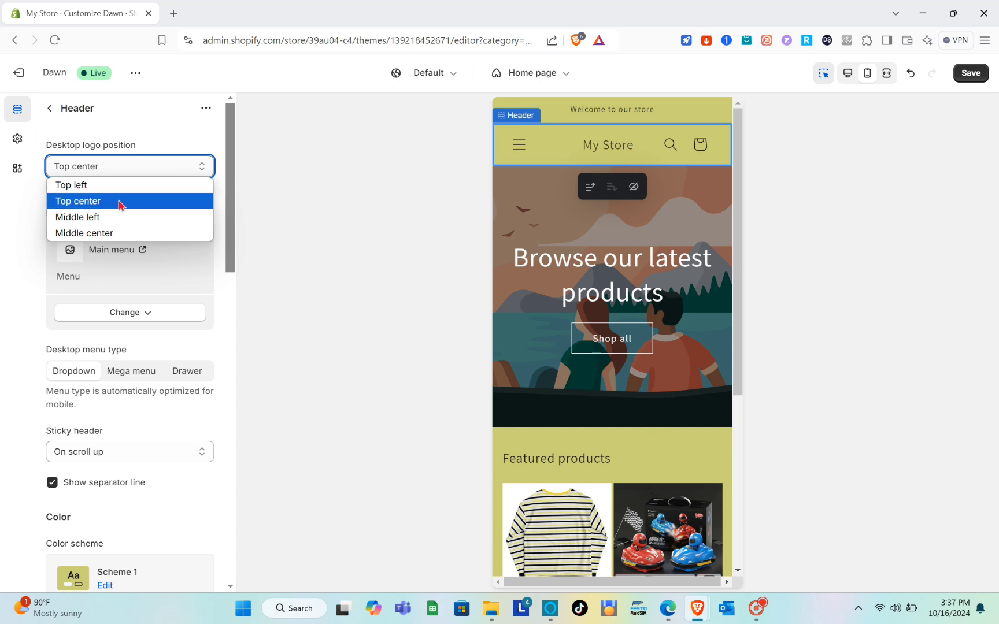
left_click(118, 224)
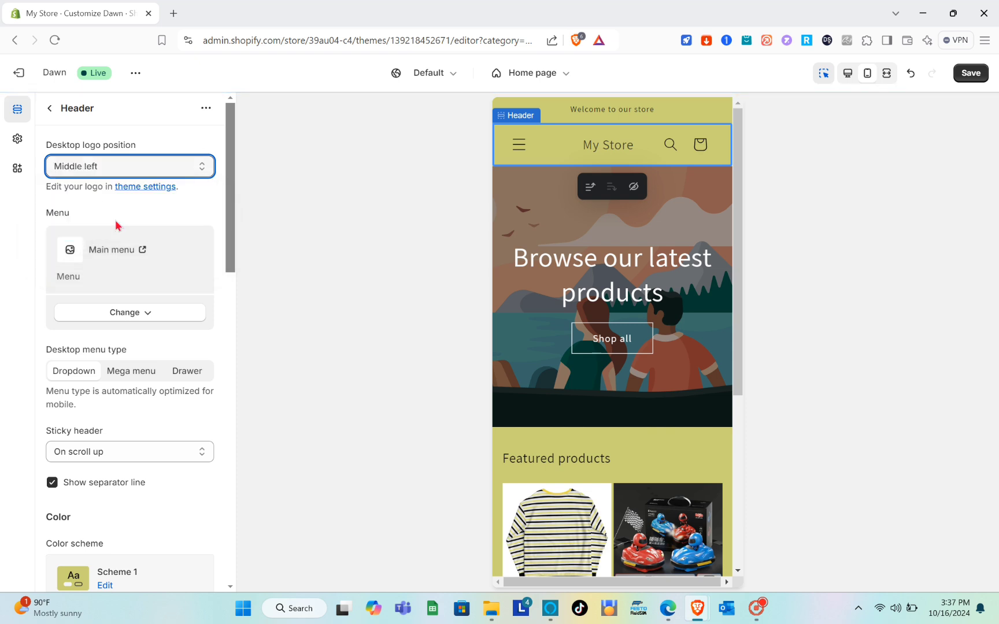
Scroll through the header settings and expand its Theme Settings to review the social media links.
scroll(127, 277, "down", 3)
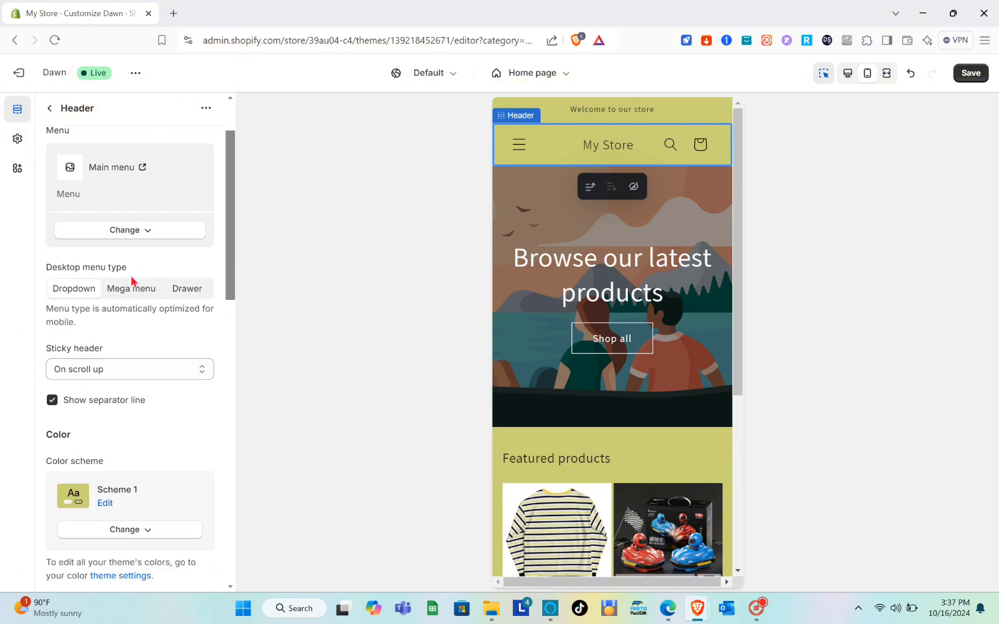
scroll(105, 372, "down", 7)
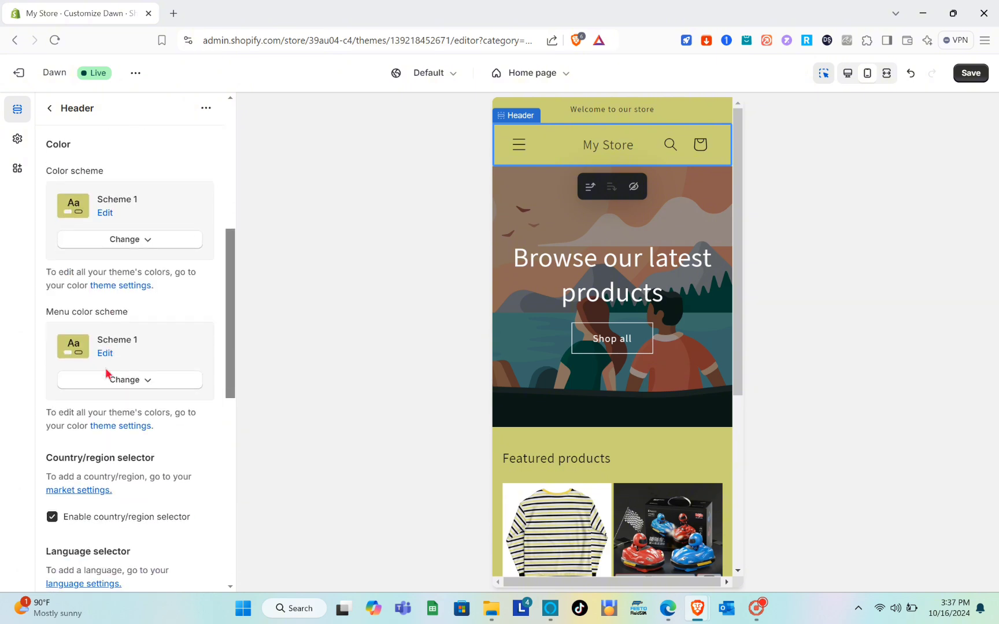
scroll(106, 372, "down", 6)
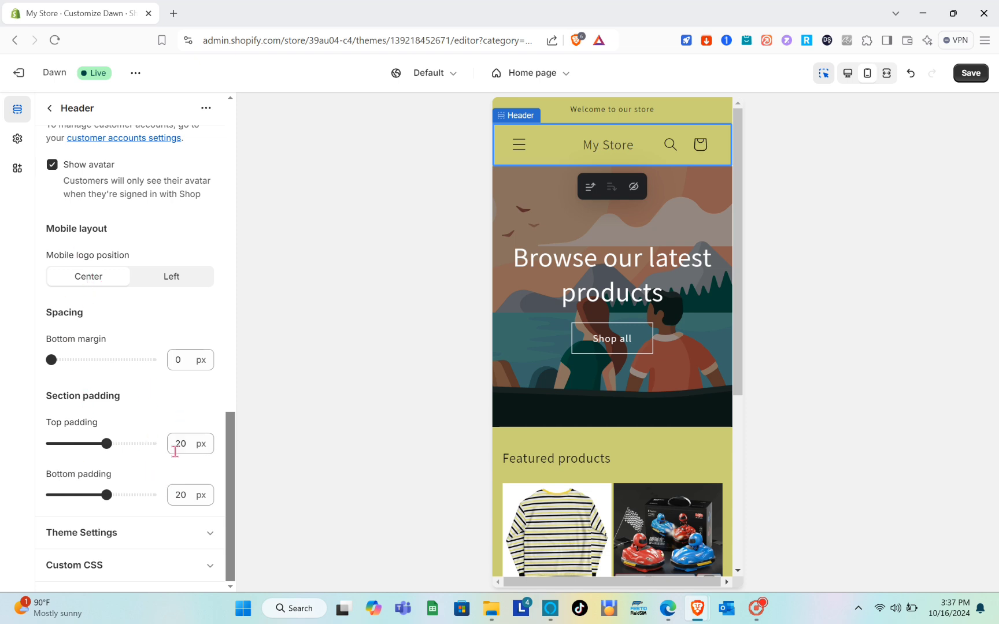
left_click(200, 535)
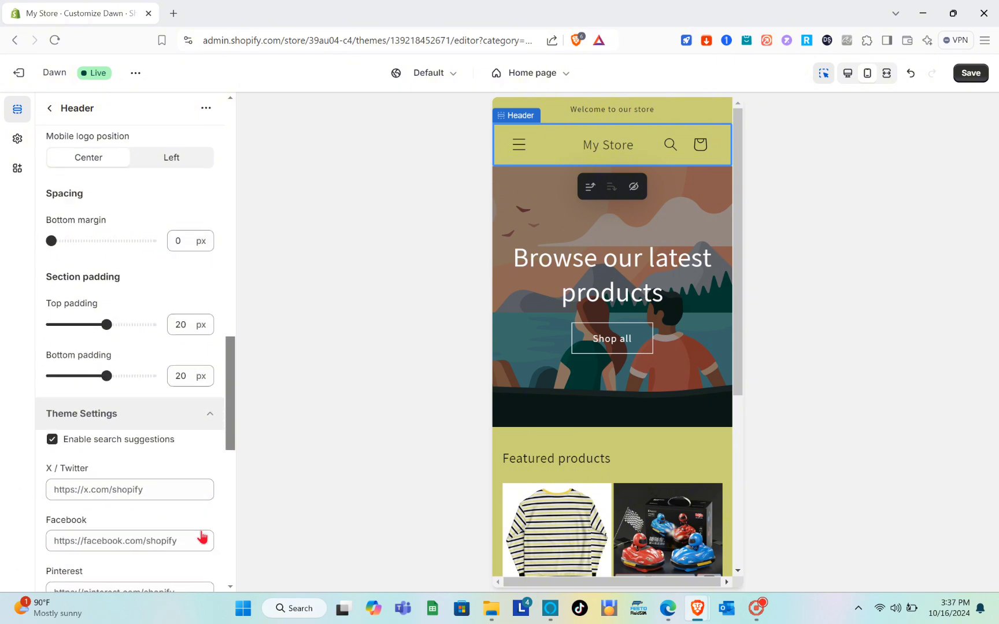
scroll(200, 535, "down", 3)
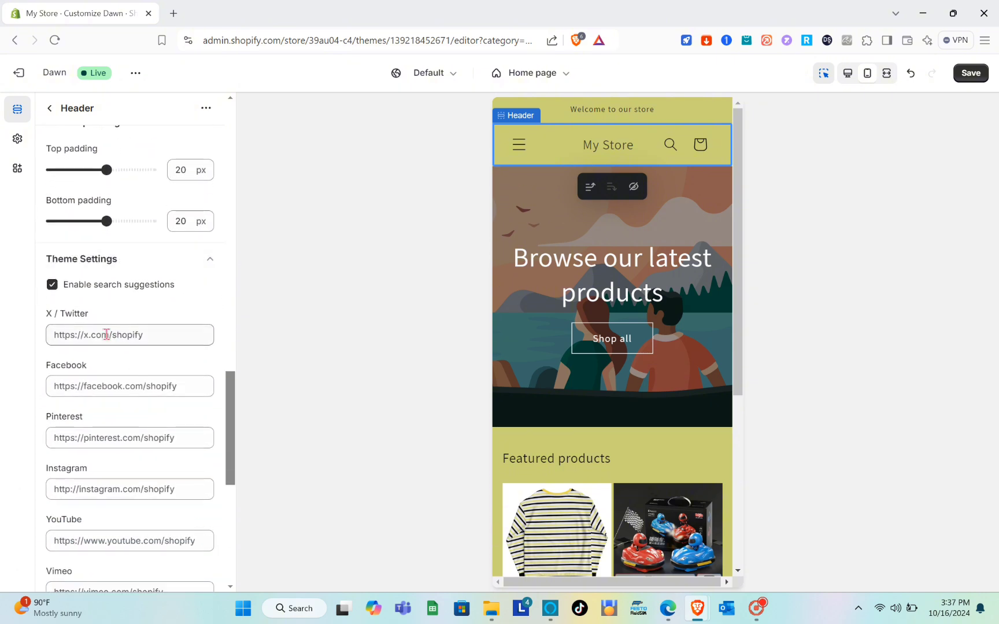
scroll(122, 309, "down", 2)
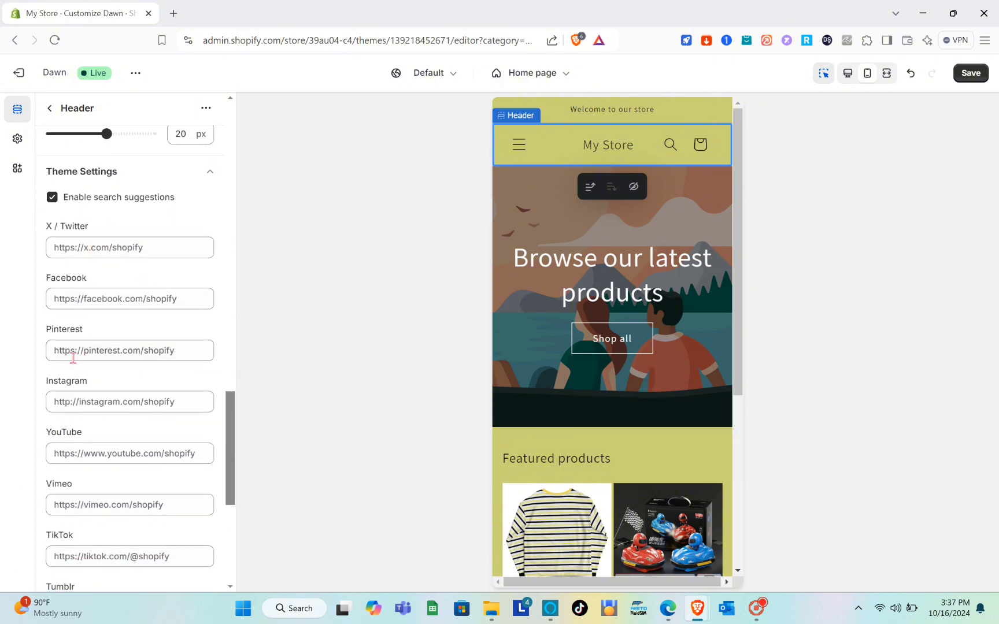
scroll(92, 356, "down", 5)
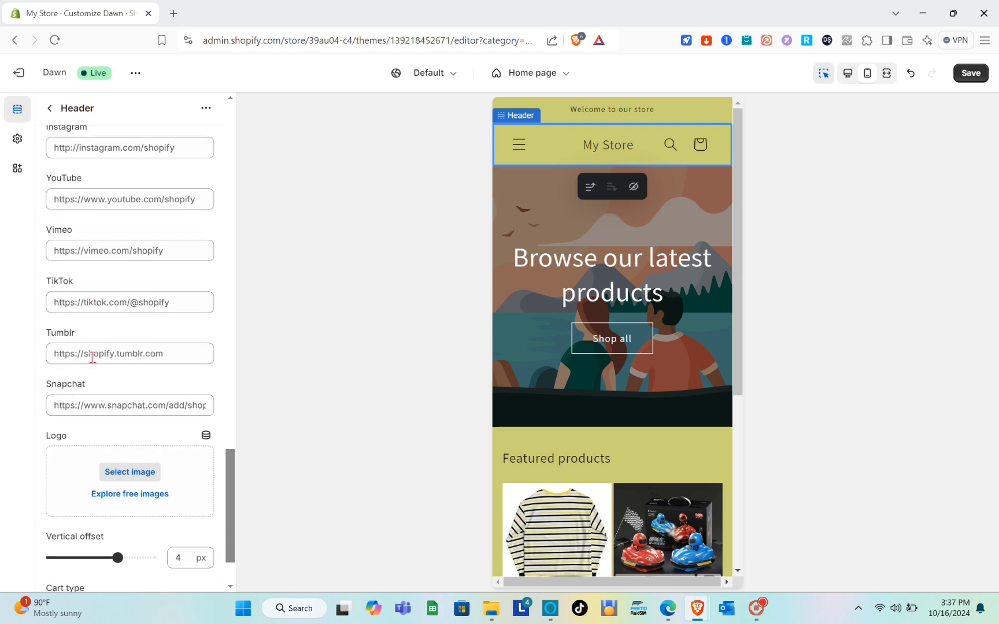
scroll(93, 357, "down", 2)
scroll(92, 357, "up", 20)
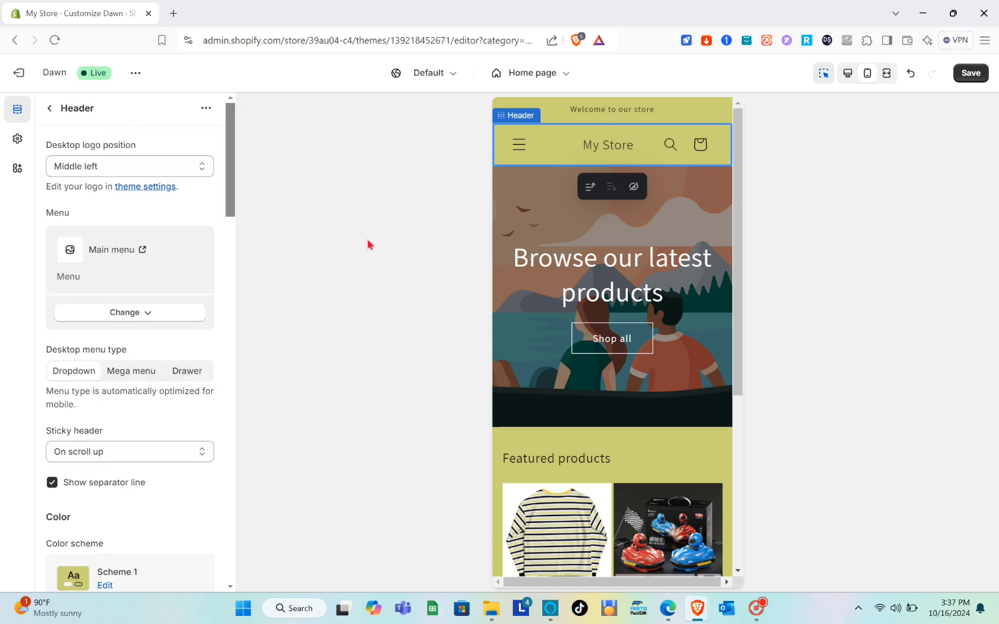
Return the preview to desktop view and save the theme changes.
left_click(853, 74)
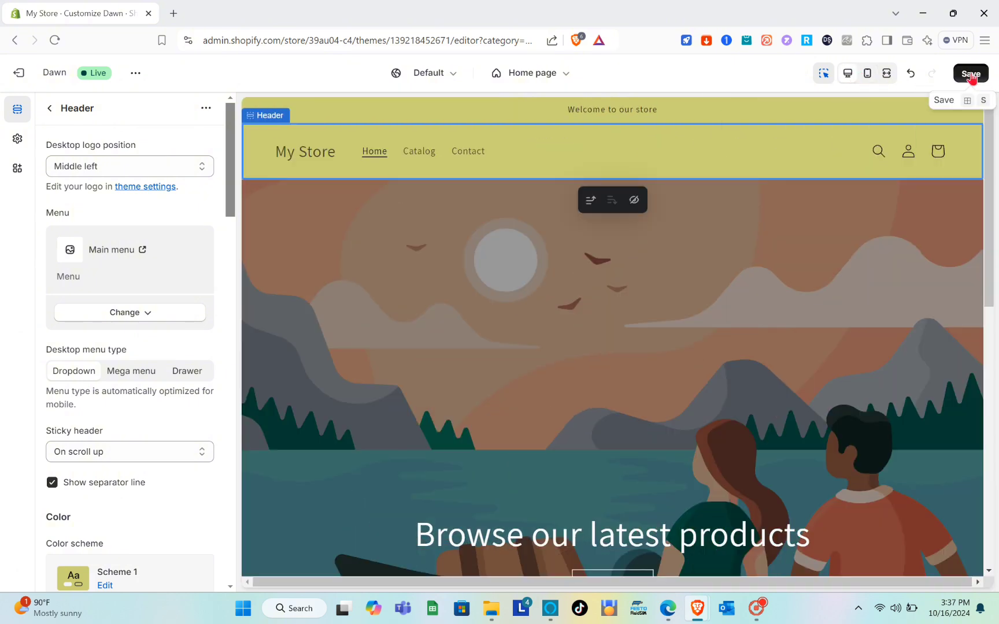
left_click(971, 74)
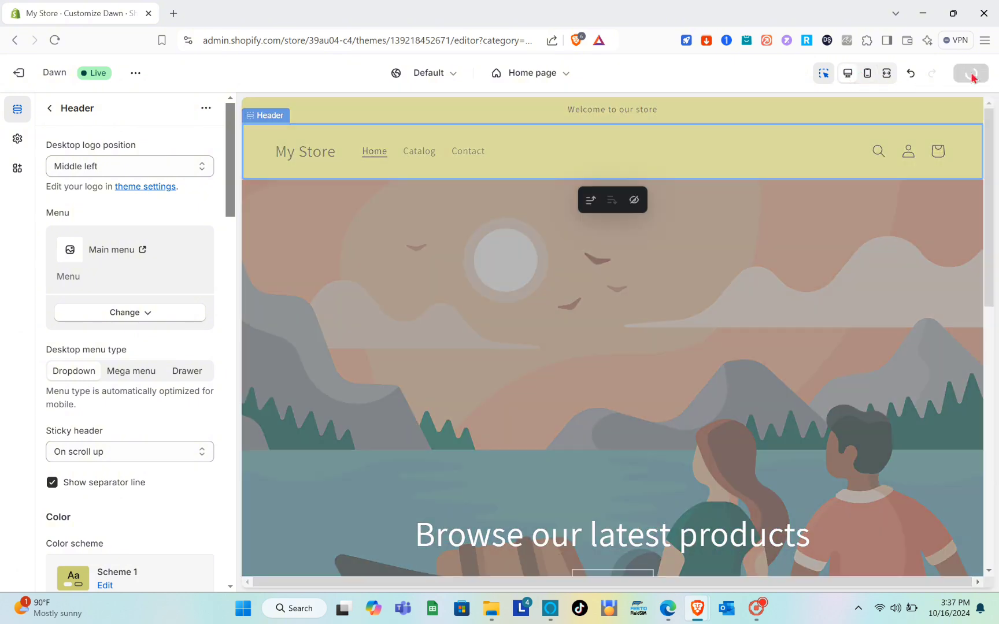